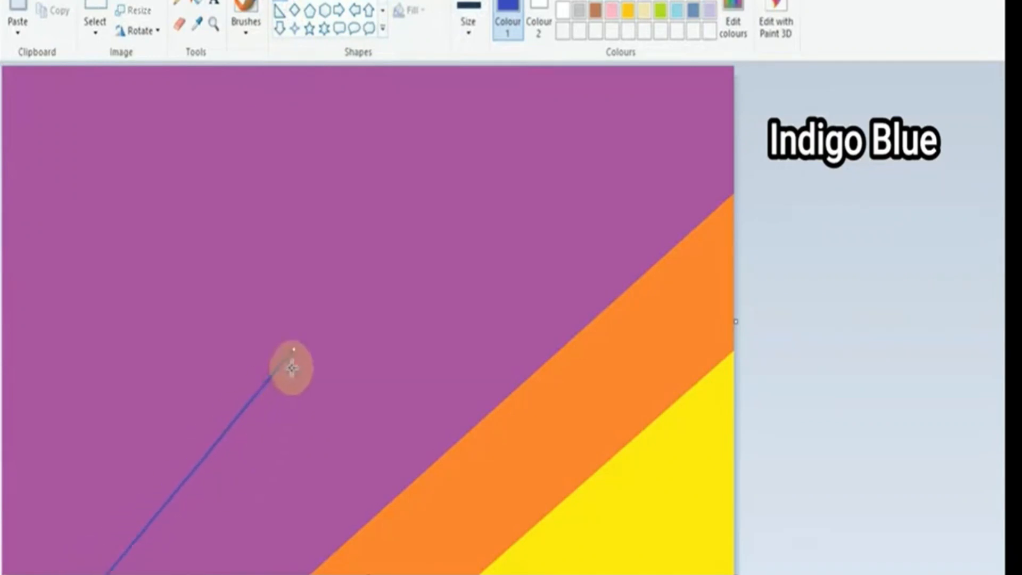
Step: Draw an indigo blue diagonal line across the purple area, parallel to the stripes, and fill the region above it with indigo blue
{"action": "left_click_drag", "start_coordinate": [303, 349], "coordinate": [716, 89]}
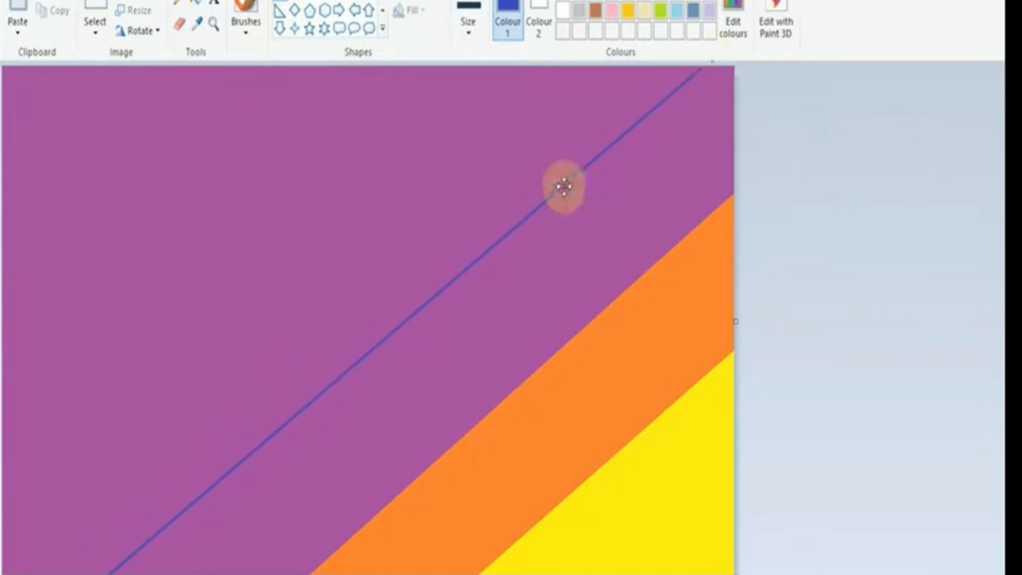
{"action": "left_click_drag", "start_coordinate": [692, 124], "coordinate": [711, 73]}
{"action": "left_click", "coordinate": [196, 4]}
{"action": "left_click", "coordinate": [264, 191]}
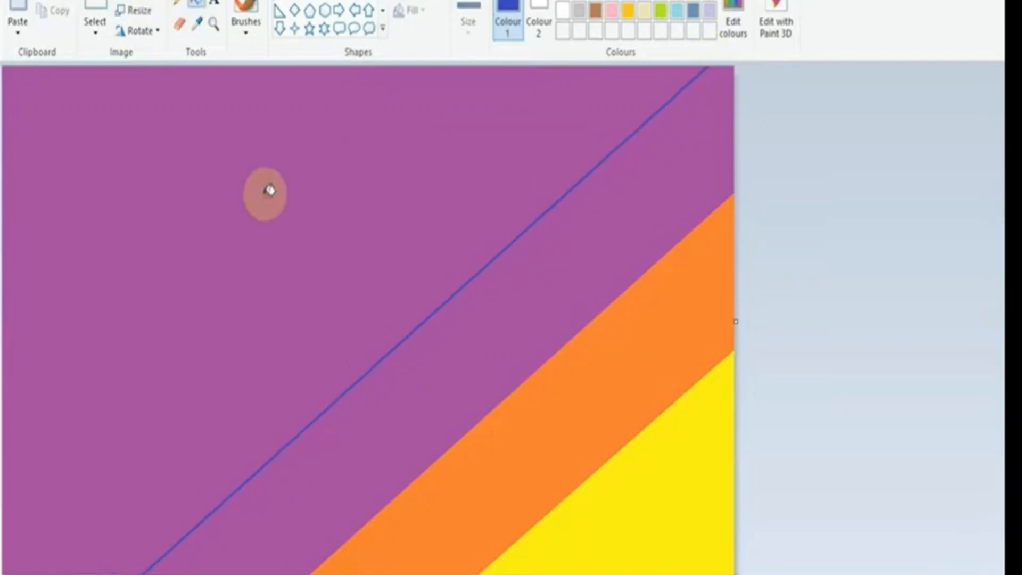
Step: Mix a dark indigo blue custom colour with red 26, green 31 and blue 94
{"action": "left_click", "coordinate": [280, 8]}
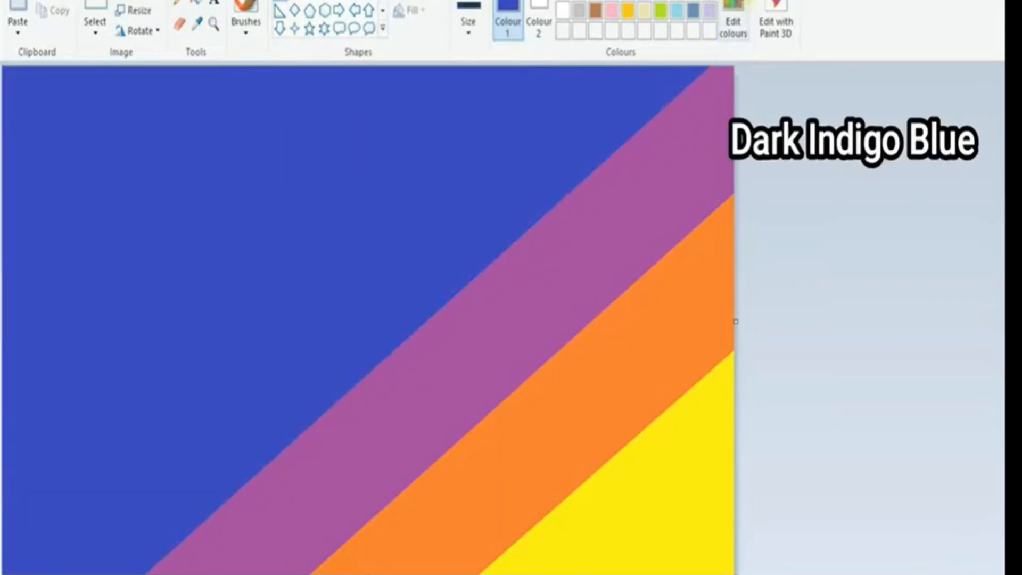
{"action": "left_click", "coordinate": [738, 11]}
{"action": "left_click", "coordinate": [654, 283]}
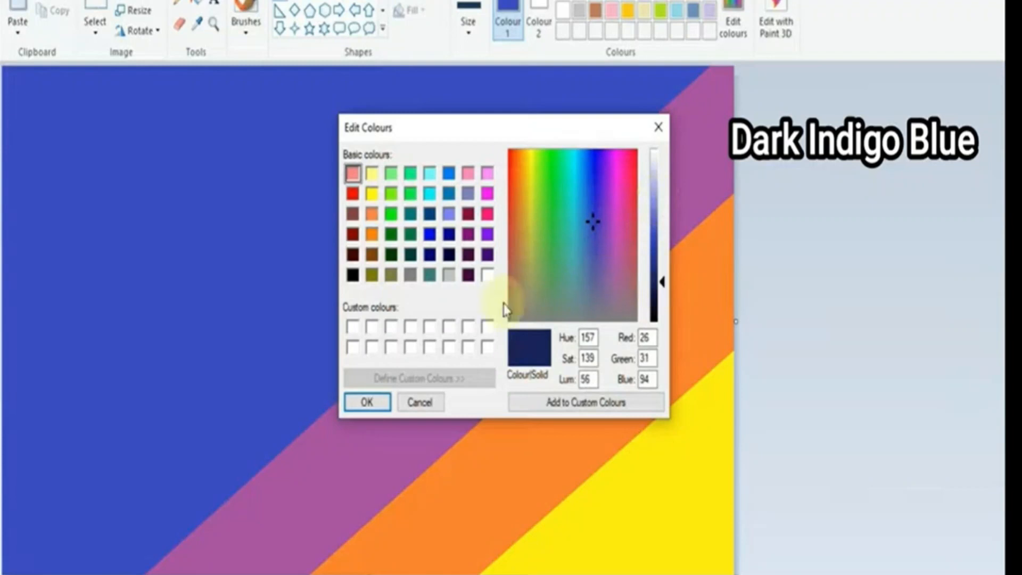
{"action": "left_click", "coordinate": [381, 400]}
Step: Draw a dark indigo diagonal line across the indigo blue area, extend it edge to edge, and fill the corner above it dark indigo
{"action": "left_click_drag", "start_coordinate": [208, 347], "coordinate": [168, 429]}
{"action": "left_click_drag", "start_coordinate": [137, 462], "coordinate": [11, 521]}
{"action": "left_click_drag", "start_coordinate": [209, 348], "coordinate": [515, 61]}
{"action": "left_click_drag", "start_coordinate": [415, 149], "coordinate": [414, 170]}
{"action": "left_click_drag", "start_coordinate": [513, 83], "coordinate": [543, 64]}
{"action": "left_click", "coordinate": [214, 137]}
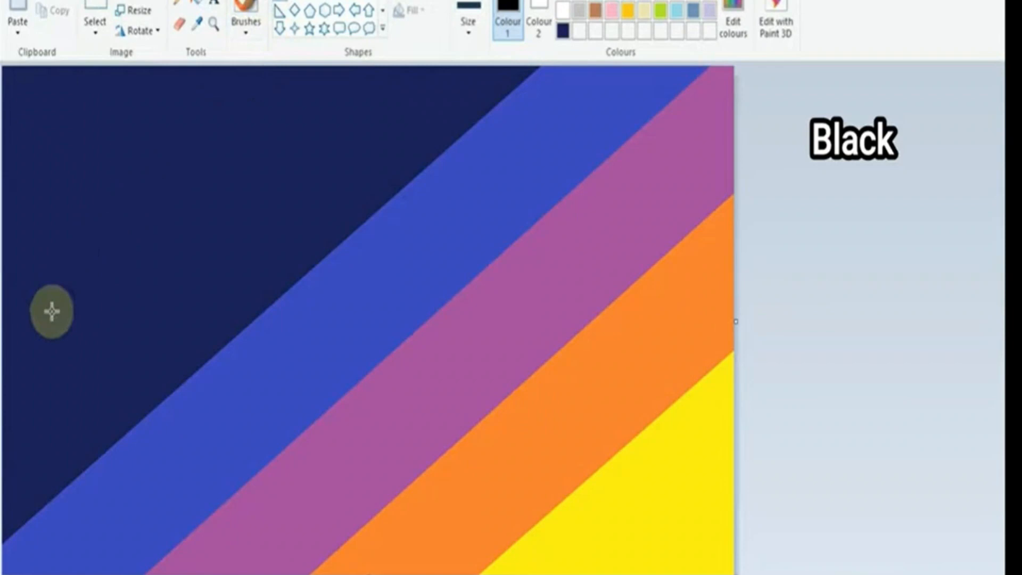
Step: Draw a black diagonal line across the dark indigo corner and fill the area above it with black
{"action": "left_click_drag", "start_coordinate": [9, 347], "coordinate": [335, 69]}
{"action": "left_click_drag", "start_coordinate": [289, 107], "coordinate": [348, 72]}
{"action": "left_click", "coordinate": [198, 3]}
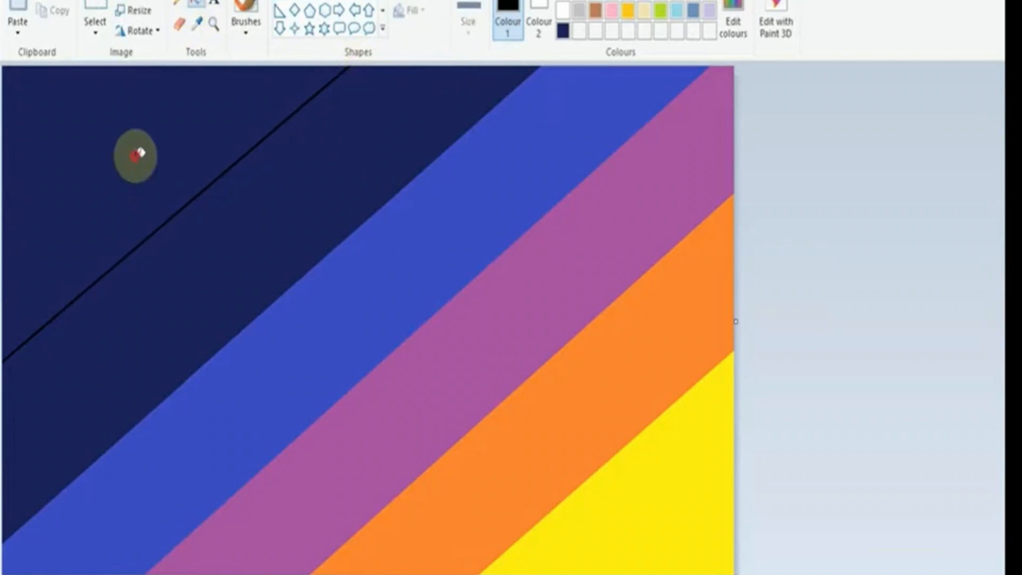
{"action": "left_click", "coordinate": [137, 152]}
Step: Blend the stripes into a gradient by resizing the image width to 1 pixel and then to 1978 pixels, without maintaining aspect ratio
{"action": "left_click", "coordinate": [137, 12]}
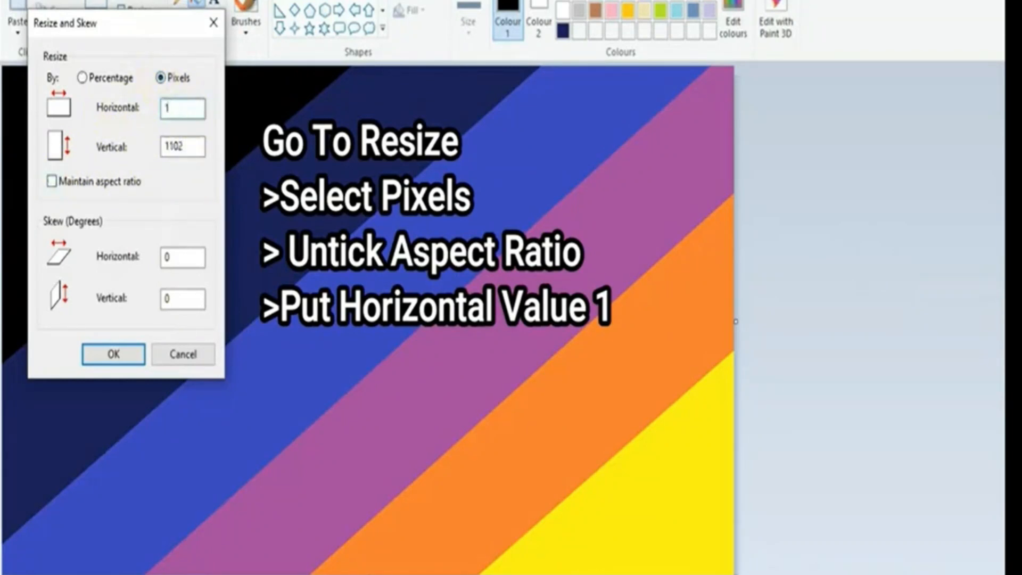
{"action": "left_click", "coordinate": [93, 363]}
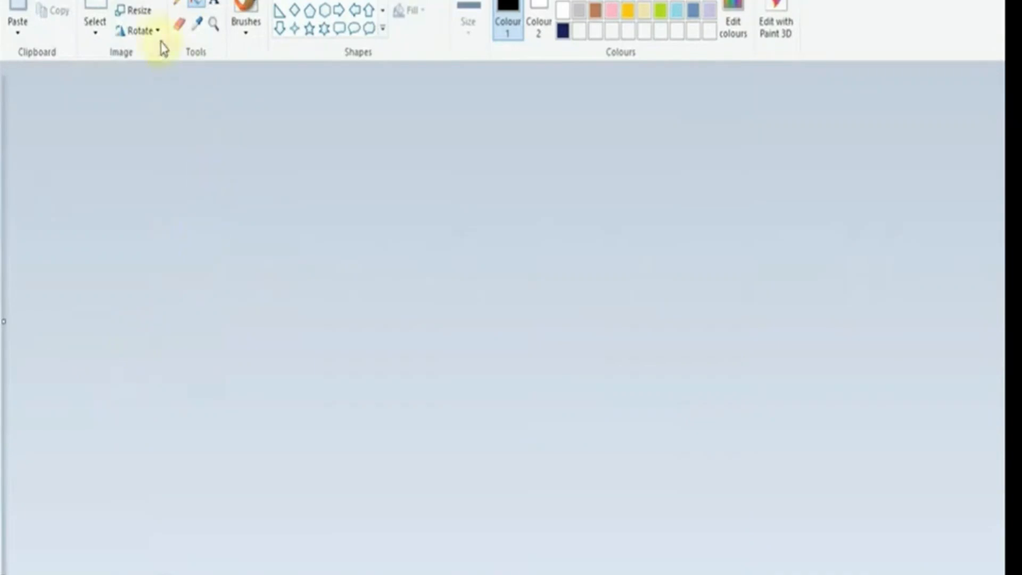
{"action": "left_click", "coordinate": [139, 15]}
{"action": "left_click", "coordinate": [161, 79]}
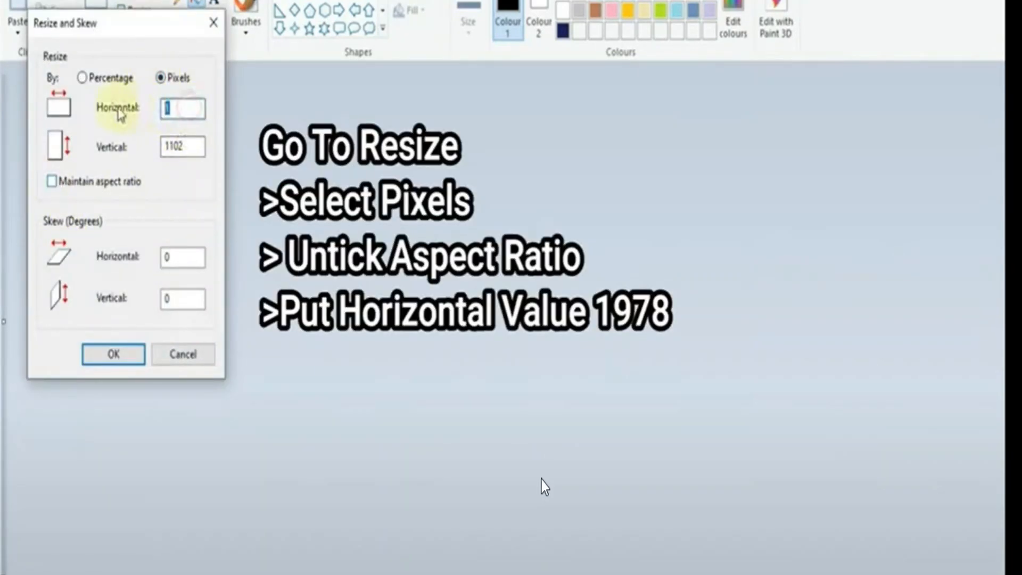
{"action": "type", "text": "978"}
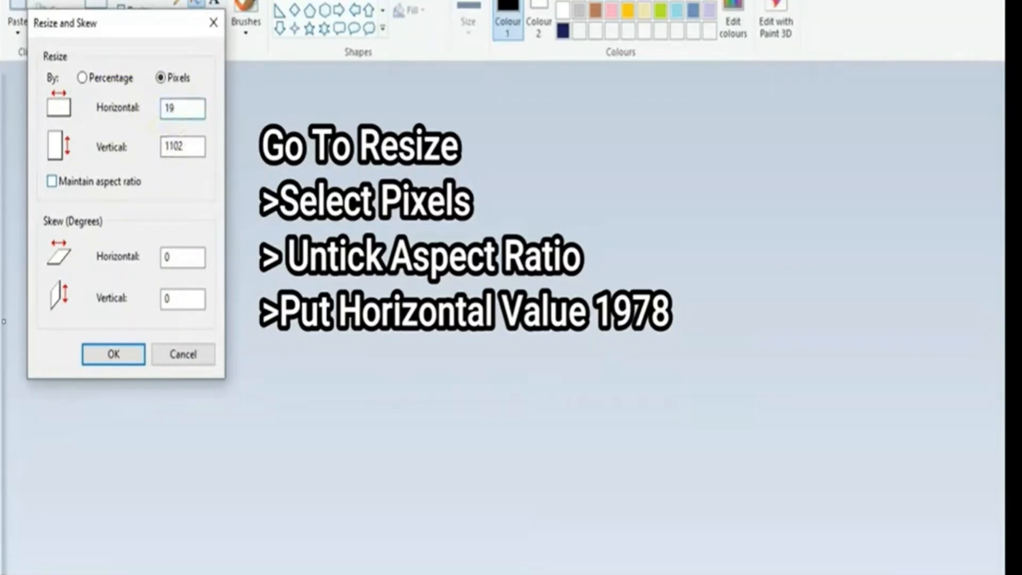
{"action": "left_click", "coordinate": [113, 355]}
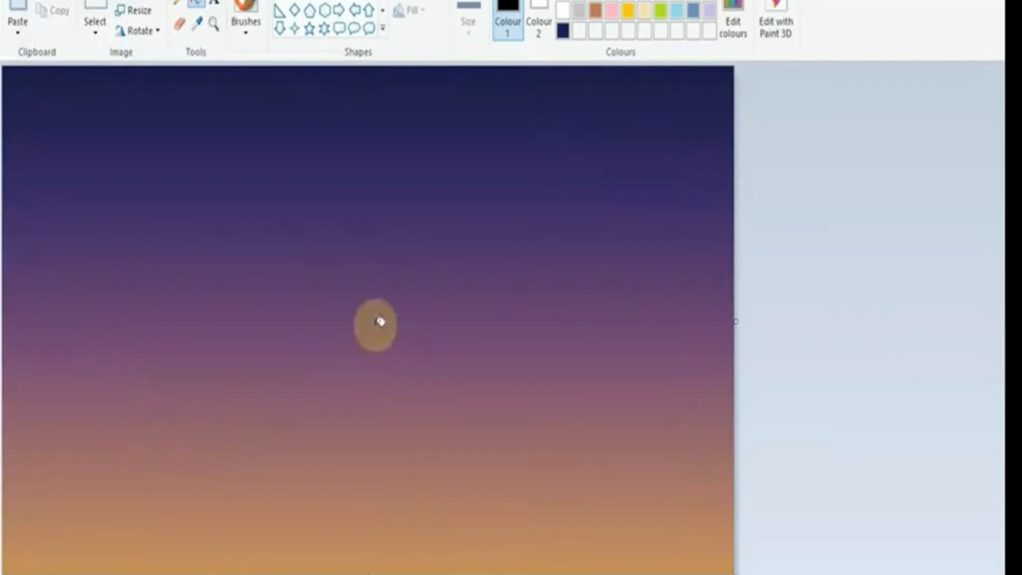
Step: Select the whole gradient and compress it upward, leaving a white strip below it for the sea
{"action": "left_click", "coordinate": [97, 33]}
{"action": "left_click", "coordinate": [123, 140]}
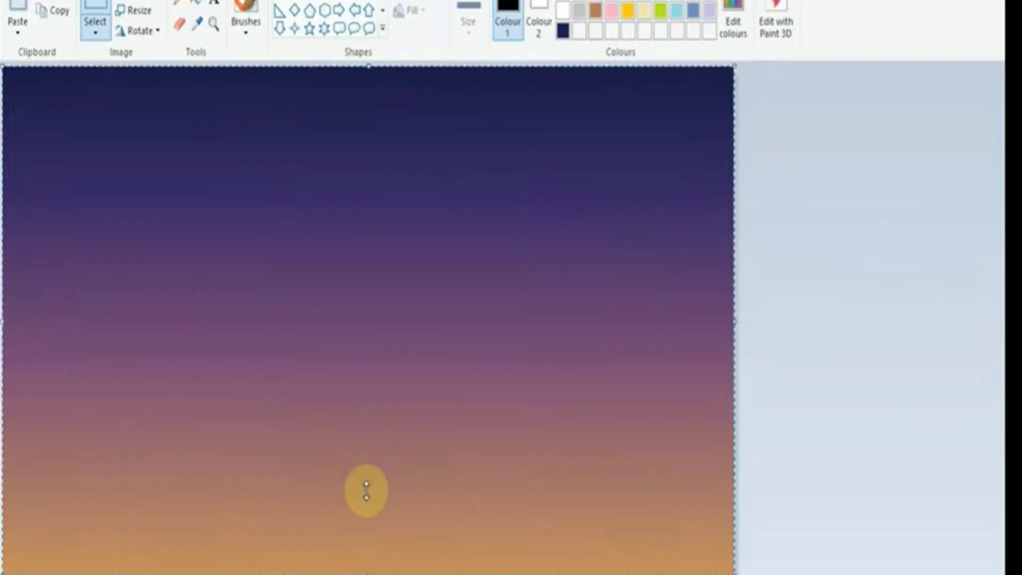
{"action": "left_click_drag", "start_coordinate": [366, 491], "coordinate": [367, 489]}
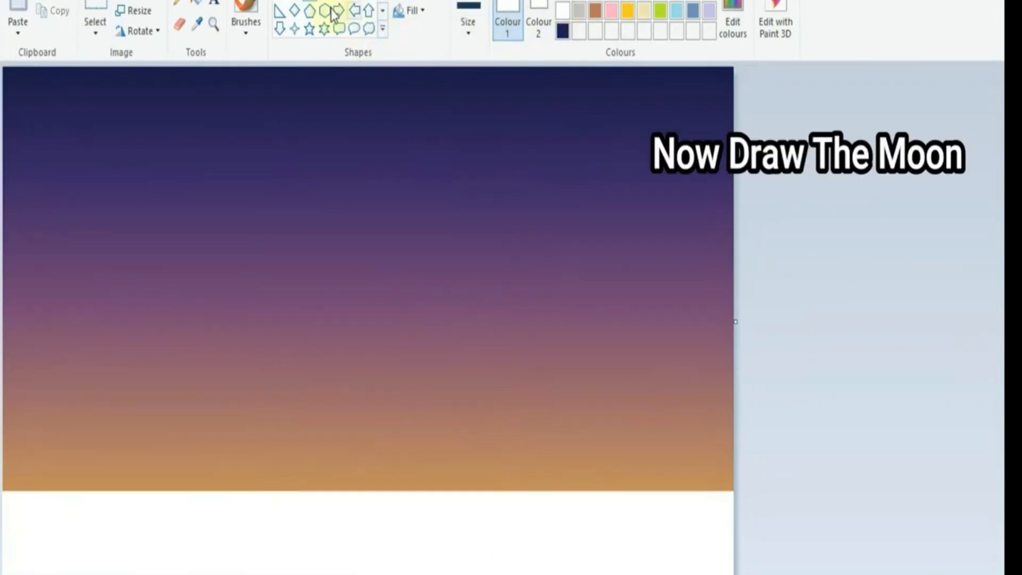
Step: Draw a solid white round moon just above the horizon and fill the white strip below with indigo blue
{"action": "left_click", "coordinate": [482, 15]}
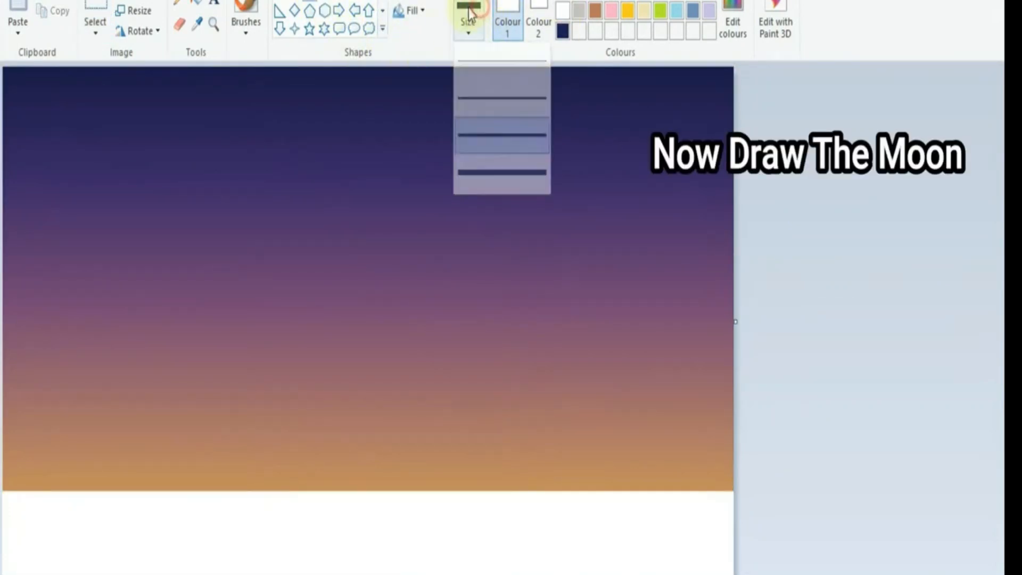
{"action": "left_click", "coordinate": [416, 11]}
{"action": "left_click", "coordinate": [414, 58]}
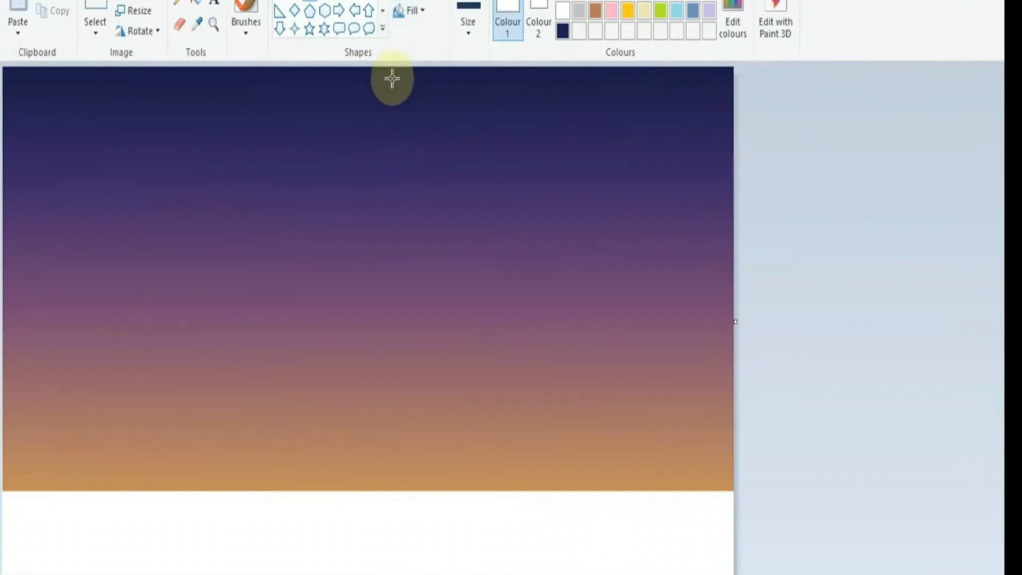
{"action": "left_click_drag", "start_coordinate": [312, 296], "coordinate": [441, 446]}
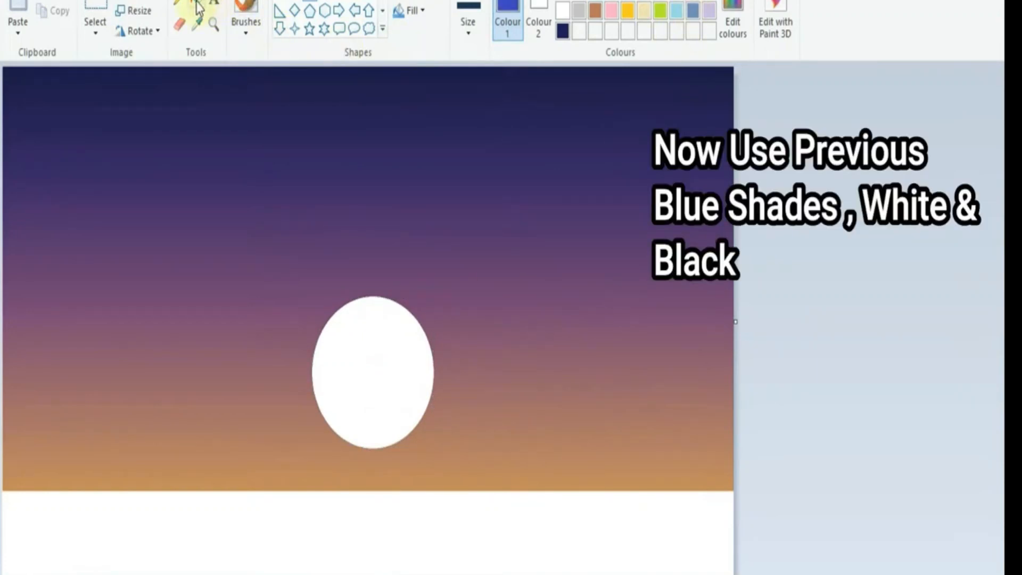
{"action": "left_click", "coordinate": [410, 527]}
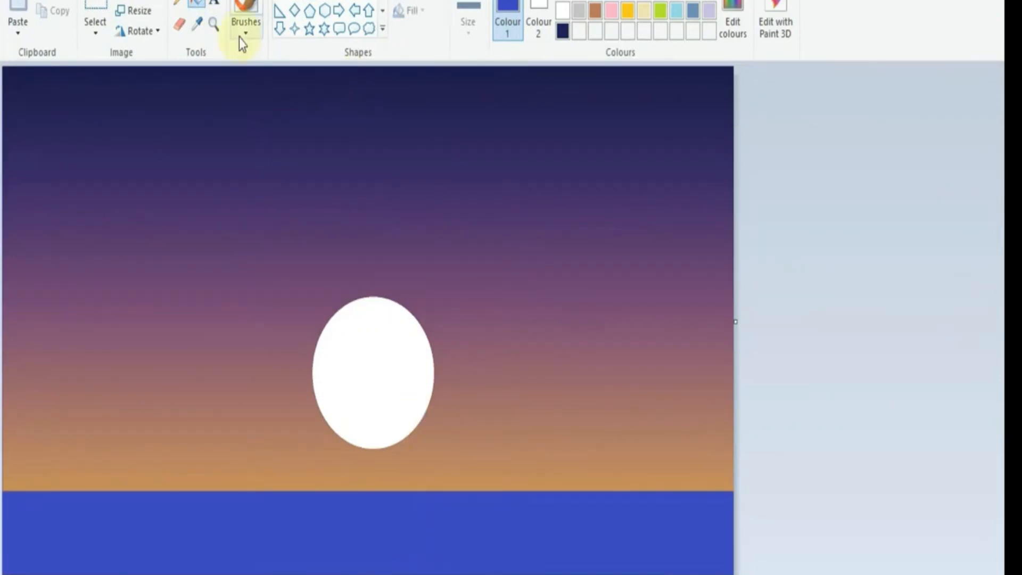
Step: Draw horizontal ripples across the sea with the thickest pencil in dark indigo, black and white, concentrating the white strokes beneath the moon
{"action": "left_click", "coordinate": [179, 4]}
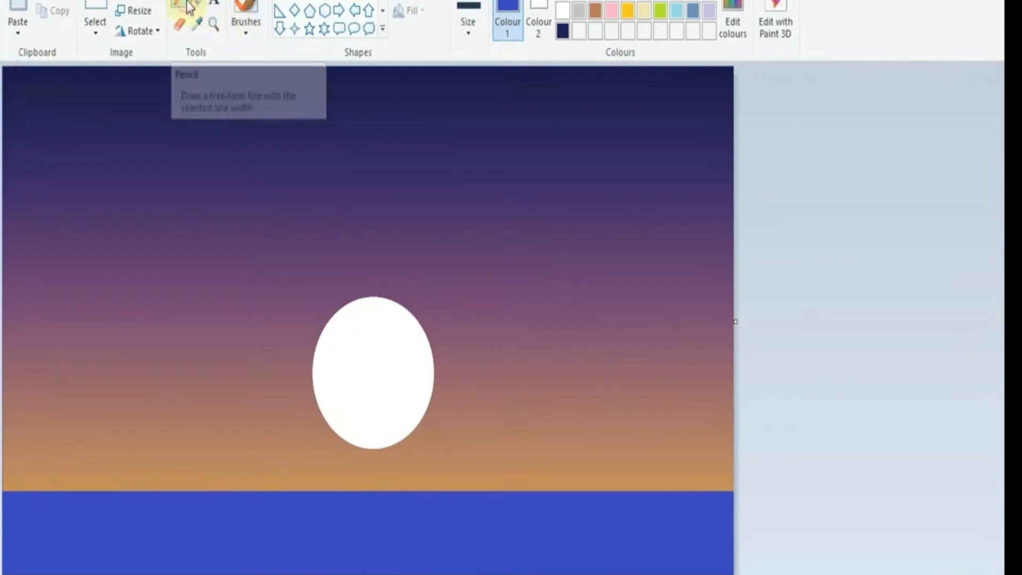
{"action": "left_click", "coordinate": [484, 7]}
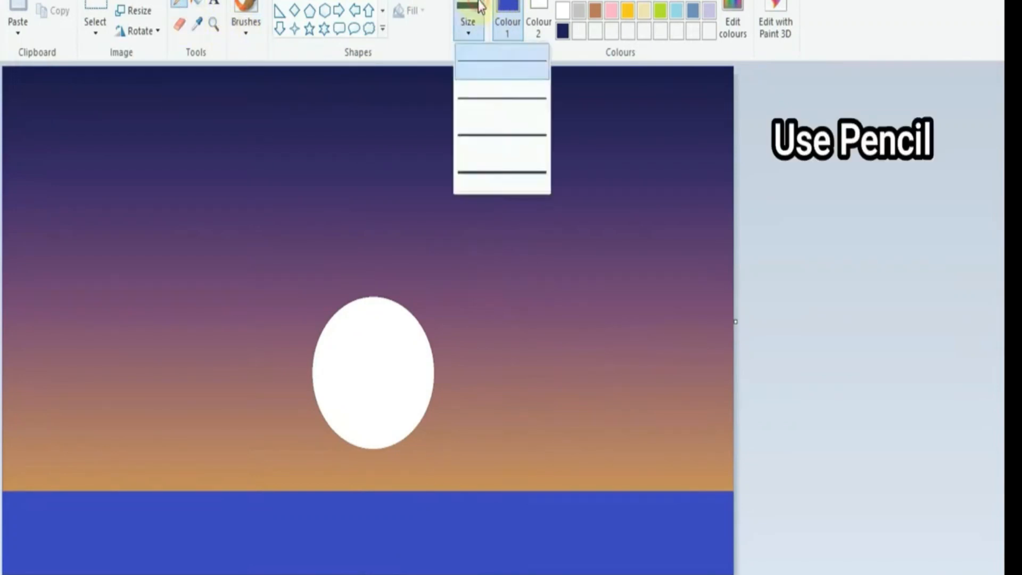
{"action": "left_click", "coordinate": [490, 163]}
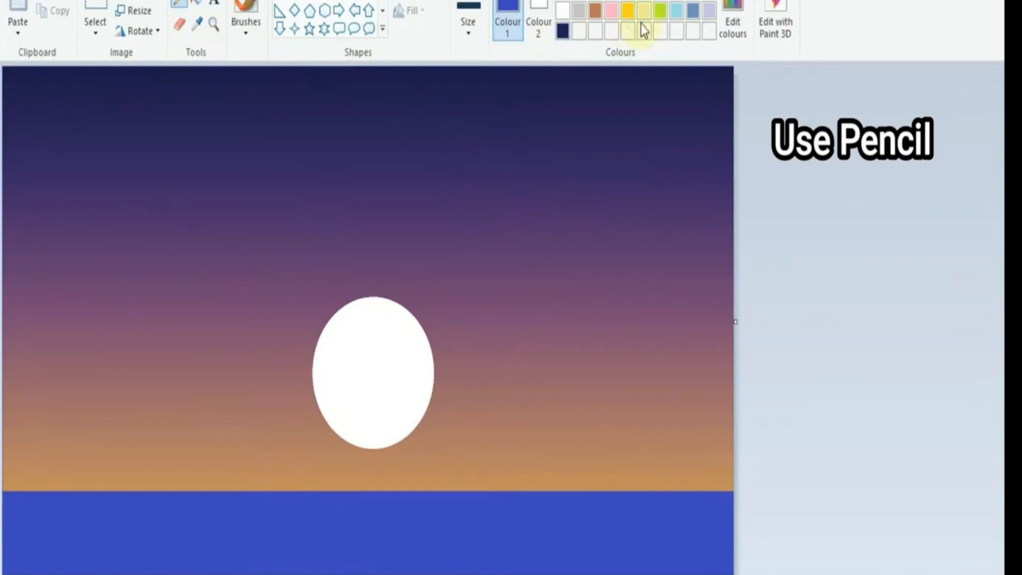
{"action": "left_click", "coordinate": [562, 31]}
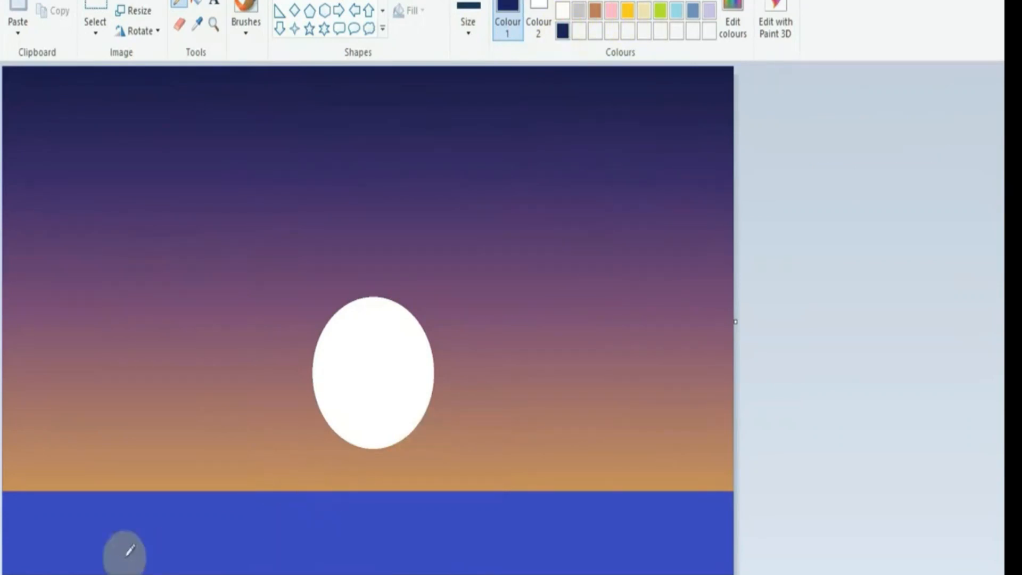
{"action": "left_click_drag", "start_coordinate": [78, 531], "coordinate": [164, 530]}
{"action": "mouse_move", "coordinate": [104, 557]}
{"action": "left_mouse_down"}
{"action": "mouse_move", "coordinate": [229, 548]}
{"action": "mouse_move", "coordinate": [67, 521]}
{"action": "mouse_move", "coordinate": [144, 504]}
{"action": "mouse_move", "coordinate": [185, 510]}
{"action": "left_mouse_up"}
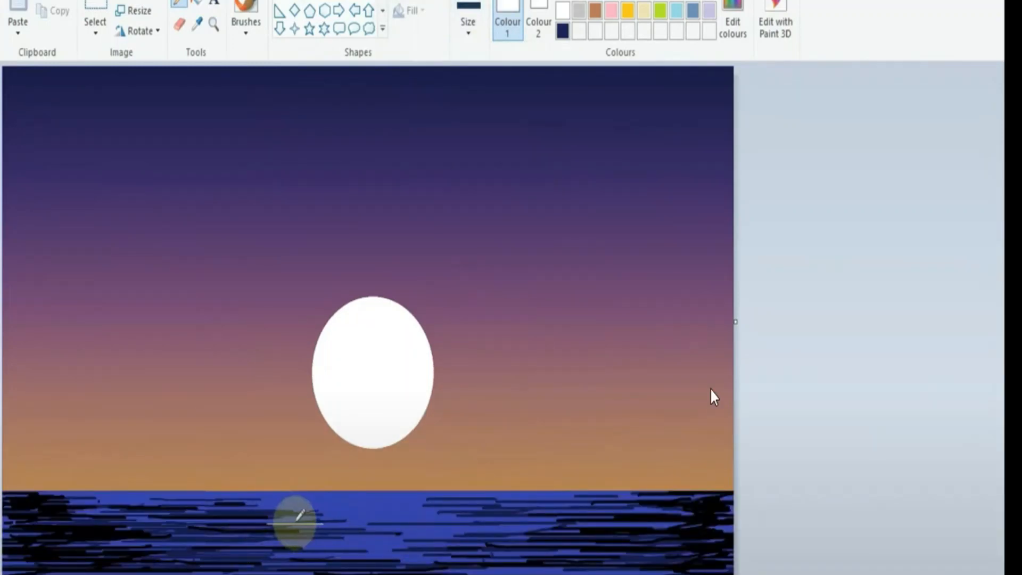
{"action": "mouse_move", "coordinate": [297, 516]}
{"action": "left_mouse_down"}
{"action": "mouse_move", "coordinate": [361, 499]}
{"action": "mouse_move", "coordinate": [310, 492]}
{"action": "left_mouse_up"}
{"action": "left_click_drag", "start_coordinate": [413, 493], "coordinate": [469, 493]}
{"action": "mouse_move", "coordinate": [384, 507]}
{"action": "left_mouse_down"}
{"action": "mouse_move", "coordinate": [482, 506]}
{"action": "mouse_move", "coordinate": [511, 517]}
{"action": "left_mouse_up"}
{"action": "left_click_drag", "start_coordinate": [488, 529], "coordinate": [442, 530]}
{"action": "left_click_drag", "start_coordinate": [307, 549], "coordinate": [401, 549]}
{"action": "left_click_drag", "start_coordinate": [403, 542], "coordinate": [322, 542]}
{"action": "left_click_drag", "start_coordinate": [189, 541], "coordinate": [285, 541]}
{"action": "mouse_move", "coordinate": [265, 543]}
{"action": "left_mouse_down"}
{"action": "mouse_move", "coordinate": [140, 543]}
{"action": "mouse_move", "coordinate": [102, 520]}
{"action": "left_mouse_up"}
{"action": "left_click_drag", "start_coordinate": [200, 506], "coordinate": [120, 508]}
{"action": "left_click_drag", "start_coordinate": [442, 550], "coordinate": [564, 550]}
{"action": "left_click_drag", "start_coordinate": [478, 534], "coordinate": [608, 534]}
{"action": "left_click_drag", "start_coordinate": [661, 509], "coordinate": [549, 507]}
{"action": "left_click_drag", "start_coordinate": [698, 543], "coordinate": [534, 544]}
{"action": "left_click_drag", "start_coordinate": [110, 562], "coordinate": [207, 562]}
{"action": "left_click_drag", "start_coordinate": [481, 330], "coordinate": [308, 548]}
{"action": "key", "text": "ctrl+z"}
{"action": "left_click_drag", "start_coordinate": [211, 512], "coordinate": [268, 512]}
{"action": "left_click_drag", "start_coordinate": [320, 501], "coordinate": [258, 501]}
{"action": "left_click_drag", "start_coordinate": [349, 514], "coordinate": [380, 516]}
{"action": "left_click_drag", "start_coordinate": [312, 528], "coordinate": [363, 534]}
{"action": "mouse_move", "coordinate": [292, 548]}
{"action": "left_mouse_down"}
{"action": "mouse_move", "coordinate": [367, 551]}
{"action": "mouse_move", "coordinate": [353, 486]}
{"action": "mouse_move", "coordinate": [382, 509]}
{"action": "mouse_move", "coordinate": [376, 536]}
{"action": "mouse_move", "coordinate": [301, 540]}
{"action": "mouse_move", "coordinate": [424, 493]}
{"action": "mouse_move", "coordinate": [308, 499]}
{"action": "mouse_move", "coordinate": [326, 499]}
{"action": "left_mouse_up"}
{"action": "left_click_drag", "start_coordinate": [154, 527], "coordinate": [255, 534]}
{"action": "left_click_drag", "start_coordinate": [582, 497], "coordinate": [625, 497]}
{"action": "left_click_drag", "start_coordinate": [575, 564], "coordinate": [539, 564]}
{"action": "left_click_drag", "start_coordinate": [479, 569], "coordinate": [450, 568]}
{"action": "left_click_drag", "start_coordinate": [146, 553], "coordinate": [88, 554]}
{"action": "left_click_drag", "start_coordinate": [90, 535], "coordinate": [75, 534]}
{"action": "left_click_drag", "start_coordinate": [52, 518], "coordinate": [155, 502]}
{"action": "mouse_move", "coordinate": [654, 523]}
{"action": "left_mouse_down"}
{"action": "mouse_move", "coordinate": [640, 524]}
{"action": "mouse_move", "coordinate": [655, 502]}
{"action": "left_mouse_up"}
{"action": "left_click_drag", "start_coordinate": [665, 507], "coordinate": [689, 507]}
{"action": "left_click_drag", "start_coordinate": [202, 550], "coordinate": [152, 548]}
{"action": "left_click_drag", "start_coordinate": [221, 501], "coordinate": [256, 503]}
{"action": "left_click_drag", "start_coordinate": [144, 497], "coordinate": [95, 496]}
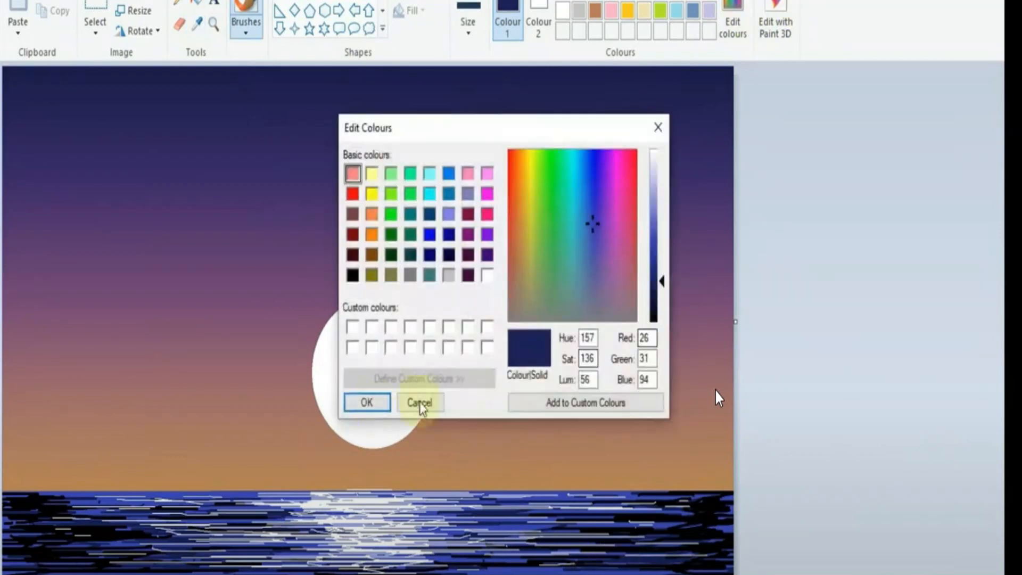
Step: Add more ripple strokes across the sea in white and dark indigo with a thinner line size
{"action": "left_click", "coordinate": [420, 401]}
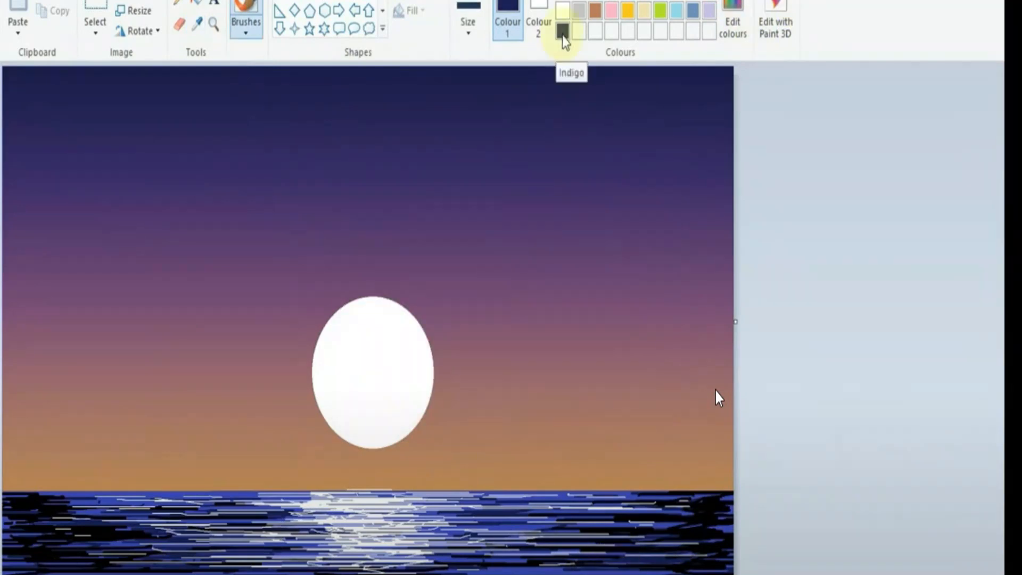
{"action": "left_click", "coordinate": [196, 24]}
{"action": "left_click", "coordinate": [561, 11]}
{"action": "left_click", "coordinate": [468, 21]}
{"action": "left_click", "coordinate": [495, 130]}
{"action": "mouse_move", "coordinate": [413, 509]}
{"action": "left_mouse_down"}
{"action": "mouse_move", "coordinate": [383, 530]}
{"action": "mouse_move", "coordinate": [400, 551]}
{"action": "mouse_move", "coordinate": [426, 502]}
{"action": "mouse_move", "coordinate": [270, 535]}
{"action": "mouse_move", "coordinate": [423, 562]}
{"action": "mouse_move", "coordinate": [188, 543]}
{"action": "mouse_move", "coordinate": [81, 553]}
{"action": "mouse_move", "coordinate": [64, 524]}
{"action": "left_mouse_up"}
{"action": "left_click", "coordinate": [562, 31]}
{"action": "mouse_move", "coordinate": [570, 525]}
{"action": "left_mouse_down"}
{"action": "mouse_move", "coordinate": [597, 529]}
{"action": "mouse_move", "coordinate": [619, 501]}
{"action": "mouse_move", "coordinate": [656, 502]}
{"action": "mouse_move", "coordinate": [583, 489]}
{"action": "mouse_move", "coordinate": [618, 497]}
{"action": "left_mouse_up"}
{"action": "mouse_move", "coordinate": [50, 502]}
{"action": "left_mouse_down"}
{"action": "mouse_move", "coordinate": [96, 496]}
{"action": "mouse_move", "coordinate": [33, 500]}
{"action": "mouse_move", "coordinate": [225, 556]}
{"action": "mouse_move", "coordinate": [284, 551]}
{"action": "left_mouse_up"}
{"action": "left_click_drag", "start_coordinate": [481, 559], "coordinate": [575, 548]}
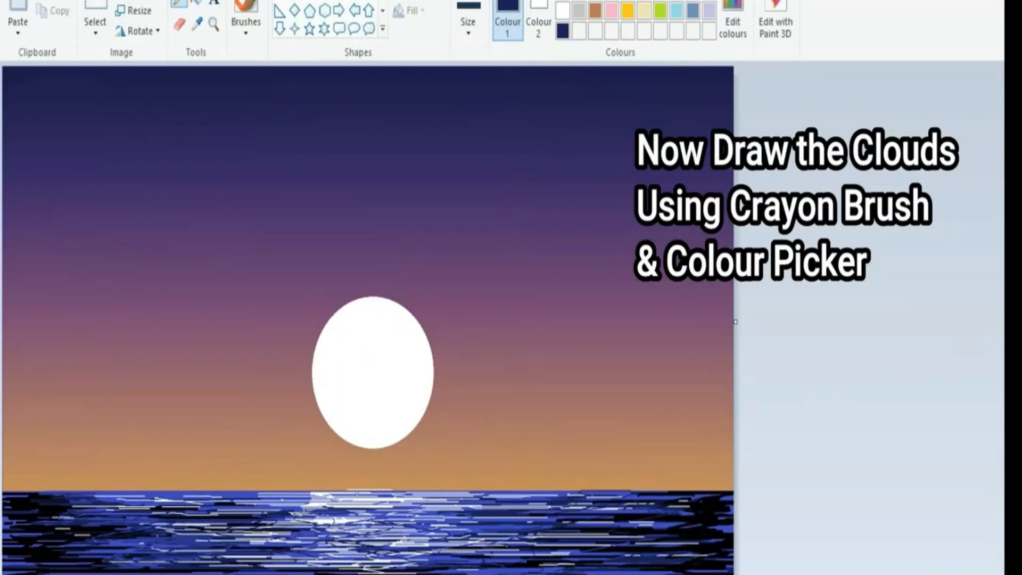
Step: Paint dark purple clouds on both sides of the moon with the thickest crayon brush, using a colour picked from the sky
{"action": "left_click", "coordinate": [248, 32]}
{"action": "left_click", "coordinate": [301, 99]}
{"action": "left_click", "coordinate": [197, 26]}
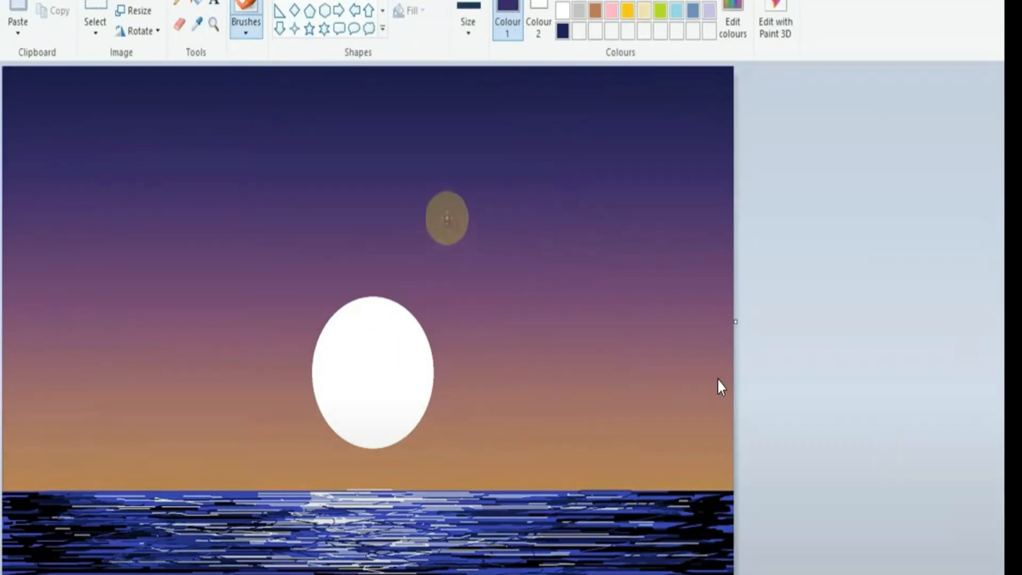
{"action": "left_click", "coordinate": [467, 22]}
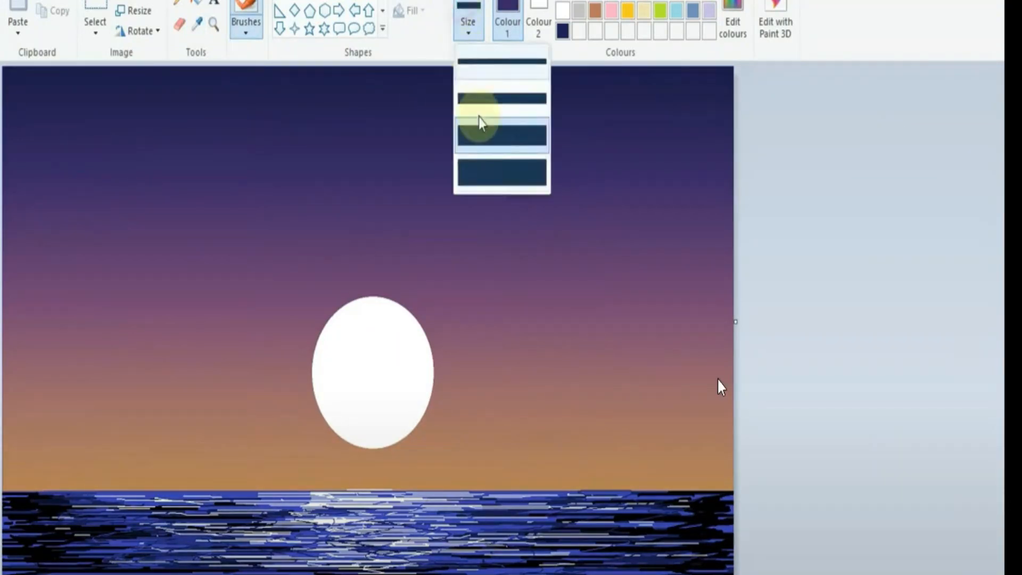
{"action": "left_click", "coordinate": [484, 159]}
{"action": "mouse_move", "coordinate": [426, 378]}
{"action": "left_mouse_down"}
{"action": "mouse_move", "coordinate": [532, 336]}
{"action": "mouse_move", "coordinate": [666, 222]}
{"action": "mouse_move", "coordinate": [598, 258]}
{"action": "mouse_move", "coordinate": [607, 317]}
{"action": "left_mouse_up"}
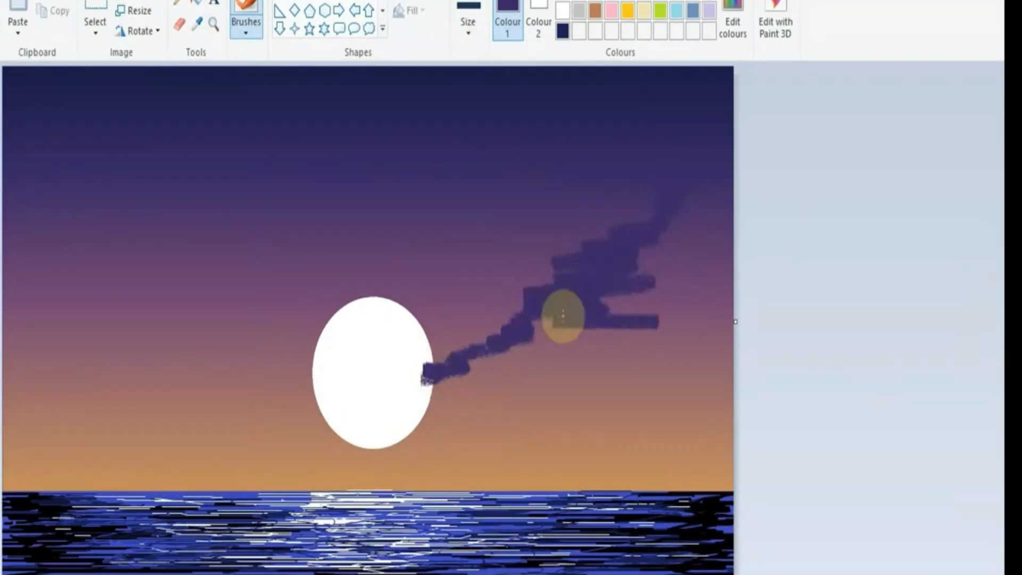
{"action": "mouse_move", "coordinate": [383, 365]}
{"action": "left_mouse_down"}
{"action": "mouse_move", "coordinate": [529, 338]}
{"action": "mouse_move", "coordinate": [580, 354]}
{"action": "left_mouse_up"}
{"action": "mouse_move", "coordinate": [360, 319]}
{"action": "left_mouse_down"}
{"action": "mouse_move", "coordinate": [334, 315]}
{"action": "mouse_move", "coordinate": [309, 341]}
{"action": "mouse_move", "coordinate": [94, 289]}
{"action": "mouse_move", "coordinate": [171, 327]}
{"action": "left_mouse_up"}
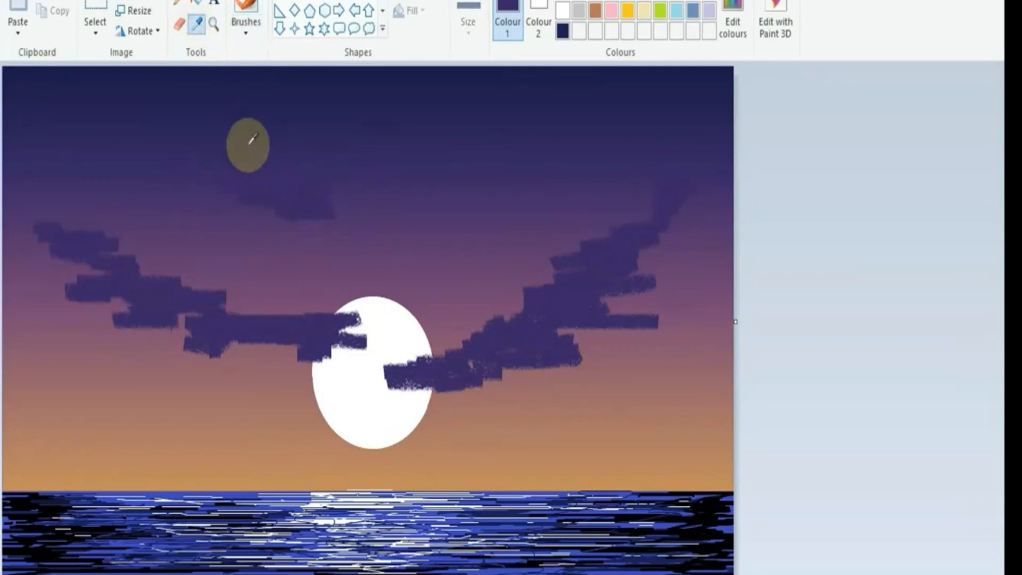
Step: Paint darker navy clouds across the upper sky and shade the lower parts of the purple clouds around the moon
{"action": "mouse_move", "coordinate": [361, 206]}
{"action": "left_mouse_down"}
{"action": "mouse_move", "coordinate": [310, 203]}
{"action": "mouse_move", "coordinate": [320, 203]}
{"action": "mouse_move", "coordinate": [183, 117]}
{"action": "mouse_move", "coordinate": [148, 152]}
{"action": "mouse_move", "coordinate": [144, 183]}
{"action": "mouse_move", "coordinate": [194, 105]}
{"action": "mouse_move", "coordinate": [292, 200]}
{"action": "mouse_move", "coordinate": [438, 224]}
{"action": "left_mouse_up"}
{"action": "left_click_drag", "start_coordinate": [282, 337], "coordinate": [673, 343]}
{"action": "left_click_drag", "start_coordinate": [175, 353], "coordinate": [128, 367]}
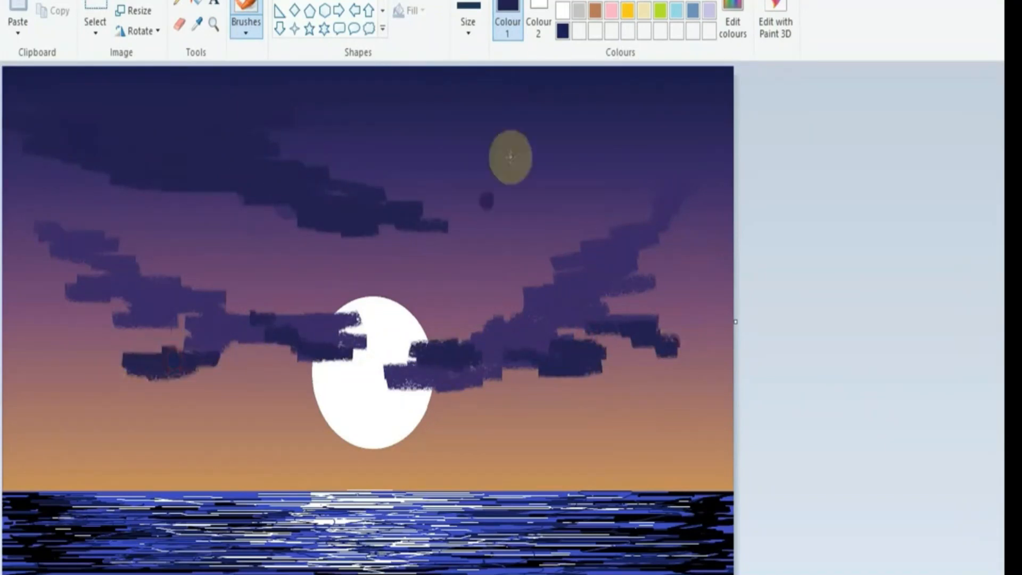
Step: Pick a mauve from the sky, paint clouds beside the moon and along the sky's right side, and undo the last three strokes
{"action": "left_click", "coordinate": [202, 27]}
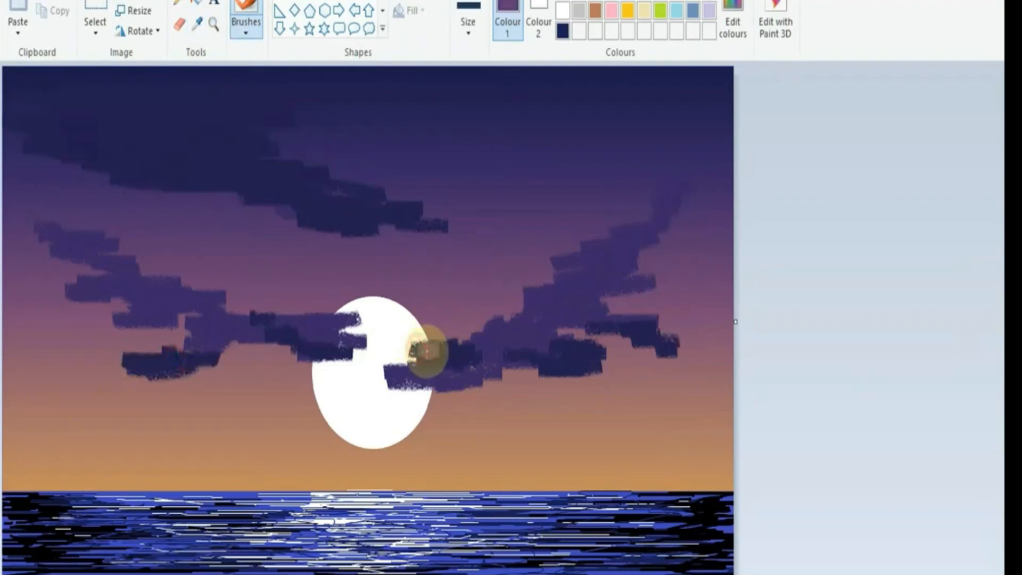
{"action": "mouse_move", "coordinate": [409, 333]}
{"action": "left_mouse_down"}
{"action": "mouse_move", "coordinate": [484, 314]}
{"action": "mouse_move", "coordinate": [456, 399]}
{"action": "mouse_move", "coordinate": [628, 331]}
{"action": "mouse_move", "coordinate": [678, 378]}
{"action": "mouse_move", "coordinate": [729, 308]}
{"action": "left_mouse_up"}
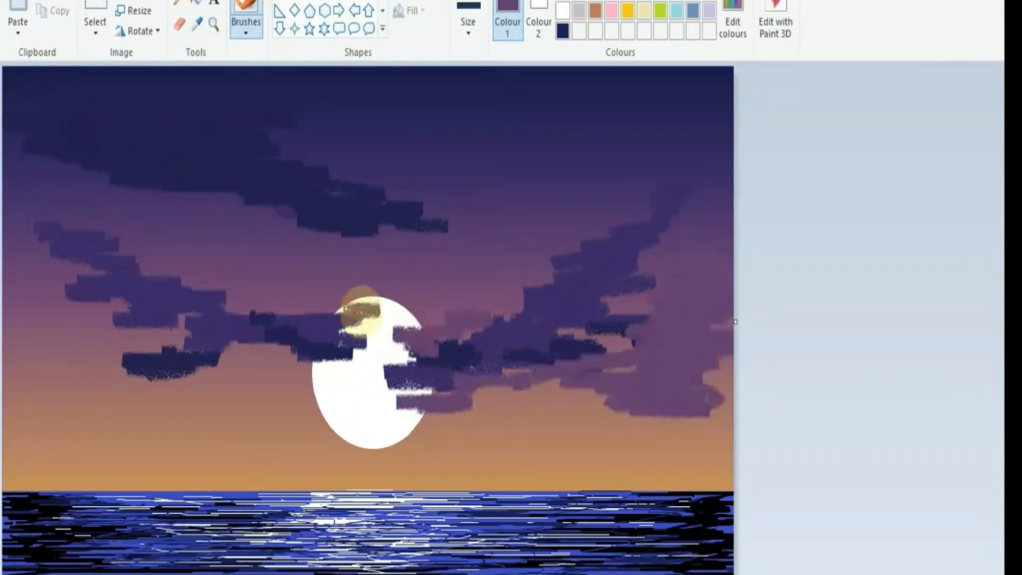
{"action": "left_click_drag", "start_coordinate": [363, 308], "coordinate": [273, 306]}
{"action": "key", "text": "ctrl+z"}
{"action": "key", "text": "ctrl+z"}
{"action": "key", "text": "ctrl+z"}
Step: Paint thin mauve cloud streaks across the lower moon and to its sides with the second-smallest brush size
{"action": "left_click", "coordinate": [468, 26]}
{"action": "left_click", "coordinate": [474, 107]}
{"action": "mouse_move", "coordinate": [302, 427]}
{"action": "left_mouse_down"}
{"action": "mouse_move", "coordinate": [353, 427]}
{"action": "mouse_move", "coordinate": [229, 418]}
{"action": "left_mouse_up"}
{"action": "left_click_drag", "start_coordinate": [394, 418], "coordinate": [455, 419]}
{"action": "mouse_move", "coordinate": [508, 414]}
{"action": "left_mouse_down"}
{"action": "mouse_move", "coordinate": [527, 412]}
{"action": "mouse_move", "coordinate": [541, 378]}
{"action": "mouse_move", "coordinate": [551, 415]}
{"action": "mouse_move", "coordinate": [608, 412]}
{"action": "left_mouse_up"}
{"action": "left_click_drag", "start_coordinate": [493, 308], "coordinate": [579, 290]}
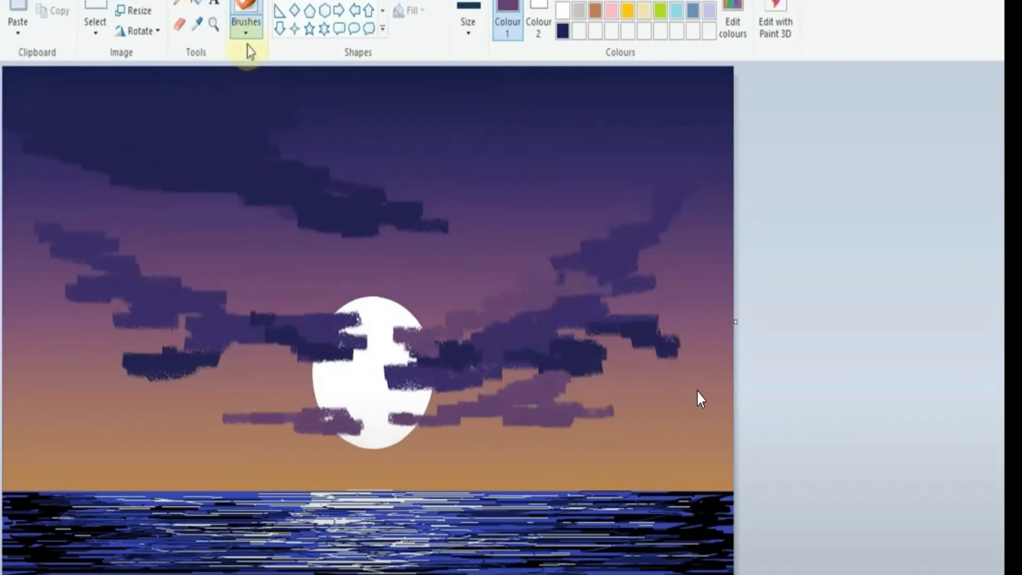
Step: Pick a tan orange from the lower sky, try a cloud stroke beside the moon, and undo the last three strokes
{"action": "left_click", "coordinate": [196, 27]}
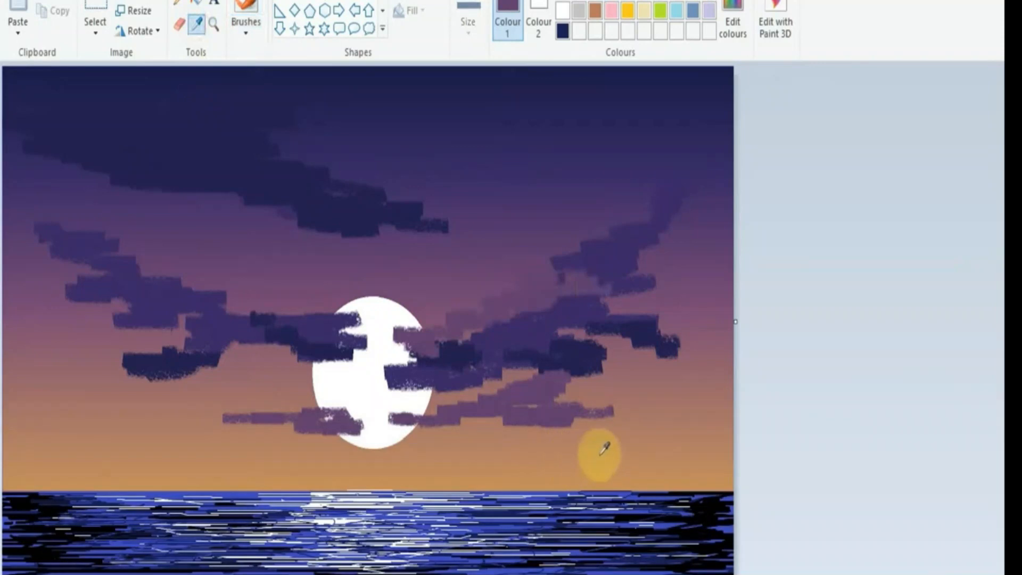
{"action": "left_click", "coordinate": [600, 459]}
{"action": "mouse_move", "coordinate": [295, 365]}
{"action": "left_mouse_down"}
{"action": "mouse_move", "coordinate": [335, 372]}
{"action": "mouse_move", "coordinate": [239, 346]}
{"action": "mouse_move", "coordinate": [142, 342]}
{"action": "mouse_move", "coordinate": [318, 368]}
{"action": "left_mouse_up"}
{"action": "key", "text": "ctrl+z"}
{"action": "key", "text": "ctrl+z"}
{"action": "key", "text": "ctrl+z"}
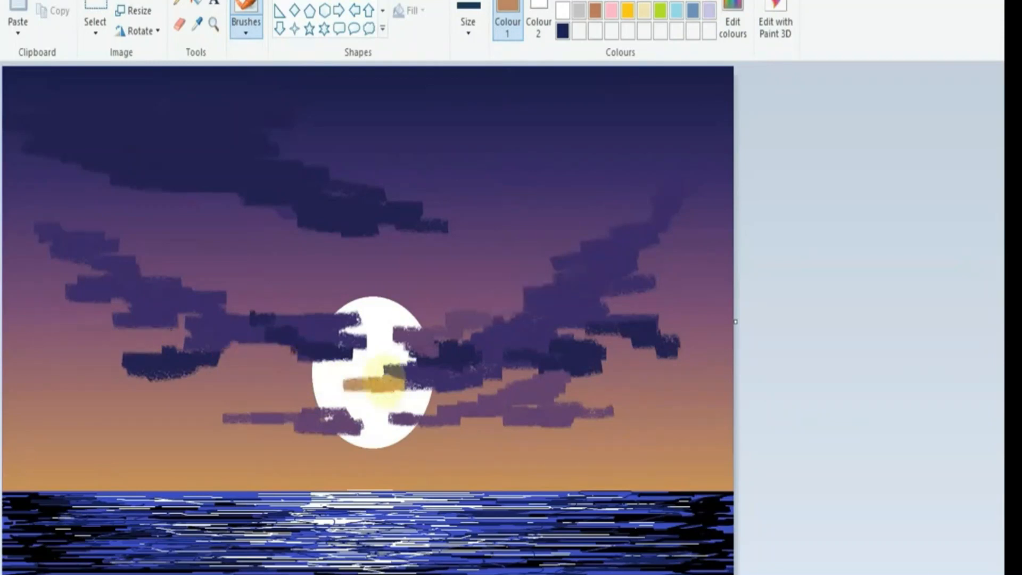
Step: Paint broad tan orange clouds above the horizon on both sides of the moon, overlapping the purple clouds
{"action": "mouse_move", "coordinate": [112, 389]}
{"action": "left_mouse_down"}
{"action": "mouse_move", "coordinate": [181, 407]}
{"action": "mouse_move", "coordinate": [114, 365]}
{"action": "mouse_move", "coordinate": [41, 372]}
{"action": "mouse_move", "coordinate": [87, 369]}
{"action": "mouse_move", "coordinate": [48, 329]}
{"action": "mouse_move", "coordinate": [19, 339]}
{"action": "left_mouse_up"}
{"action": "left_click_drag", "start_coordinate": [143, 351], "coordinate": [176, 356]}
{"action": "left_click_drag", "start_coordinate": [56, 432], "coordinate": [103, 429]}
{"action": "left_click_drag", "start_coordinate": [438, 308], "coordinate": [443, 308]}
{"action": "mouse_move", "coordinate": [596, 367]}
{"action": "left_mouse_down"}
{"action": "mouse_move", "coordinate": [661, 330]}
{"action": "mouse_move", "coordinate": [654, 358]}
{"action": "mouse_move", "coordinate": [561, 383]}
{"action": "mouse_move", "coordinate": [710, 351]}
{"action": "mouse_move", "coordinate": [672, 336]}
{"action": "left_mouse_up"}
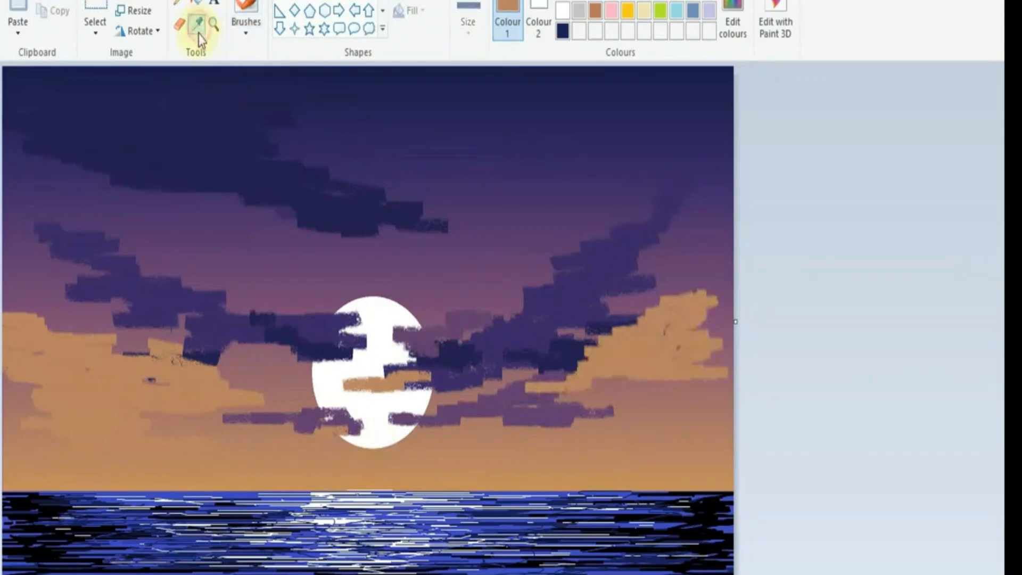
Step: Pick the purple from the cloud beside the moon and paint purple clouds in the upper right sky and below the large navy cloud
{"action": "left_click", "coordinate": [319, 318]}
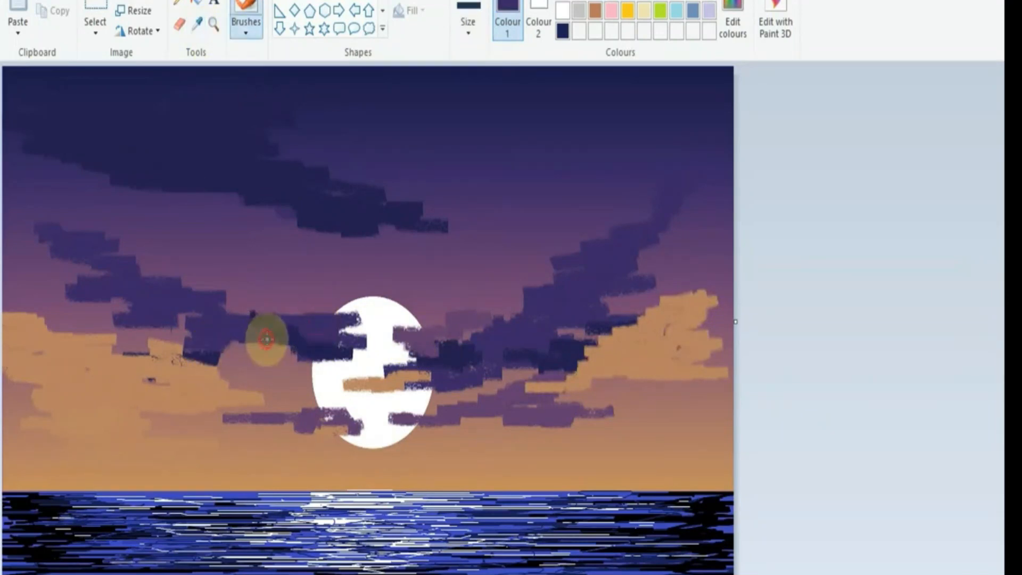
{"action": "mouse_move", "coordinate": [523, 347]}
{"action": "left_mouse_down"}
{"action": "mouse_move", "coordinate": [609, 289]}
{"action": "mouse_move", "coordinate": [506, 231]}
{"action": "mouse_move", "coordinate": [554, 197]}
{"action": "mouse_move", "coordinate": [600, 188]}
{"action": "left_mouse_up"}
{"action": "mouse_move", "coordinate": [204, 192]}
{"action": "left_mouse_down"}
{"action": "mouse_move", "coordinate": [276, 222]}
{"action": "mouse_move", "coordinate": [298, 250]}
{"action": "left_mouse_up"}
Step: Pick the dark navy from the upper cloud, try navy streaks near its right tip, and undo the last stroke
{"action": "left_click", "coordinate": [198, 26]}
{"action": "left_click", "coordinate": [398, 217]}
{"action": "mouse_move", "coordinate": [410, 234]}
{"action": "left_mouse_down"}
{"action": "mouse_move", "coordinate": [438, 241]}
{"action": "mouse_move", "coordinate": [420, 160]}
{"action": "mouse_move", "coordinate": [503, 192]}
{"action": "left_mouse_up"}
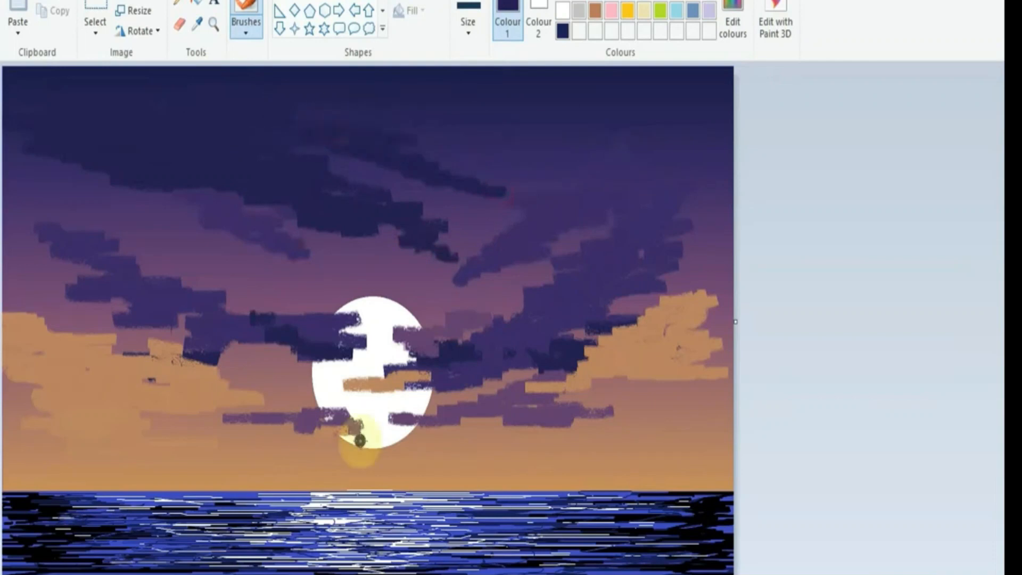
{"action": "key", "text": "ctrl+z"}
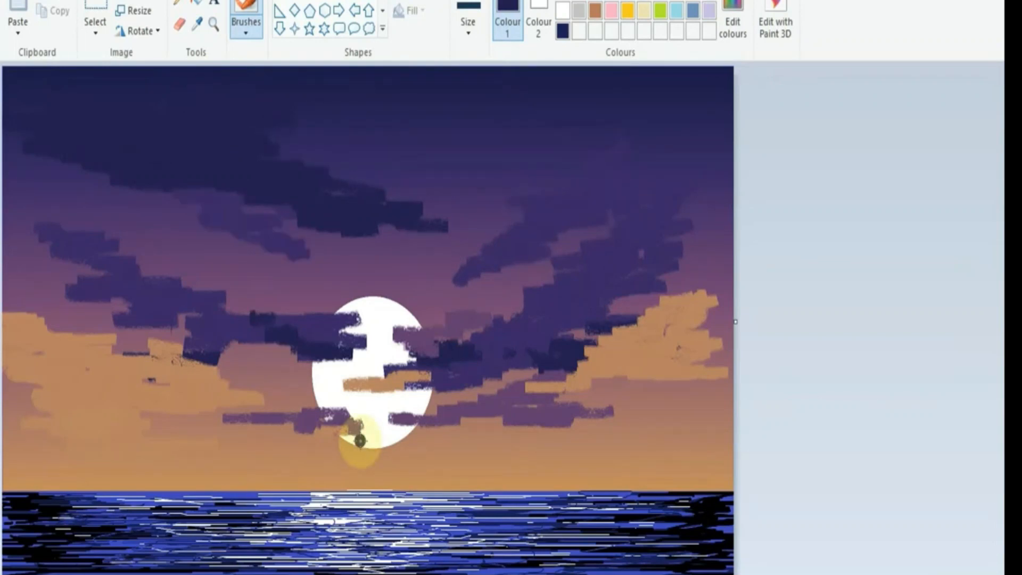
Step: Paint dark navy clouds over the orange clouds on both sides and along the right edge of the purple cloud
{"action": "left_click_drag", "start_coordinate": [613, 407], "coordinate": [727, 362]}
{"action": "mouse_move", "coordinate": [152, 396]}
{"action": "left_mouse_down"}
{"action": "mouse_move", "coordinate": [63, 403]}
{"action": "mouse_move", "coordinate": [110, 397]}
{"action": "mouse_move", "coordinate": [87, 388]}
{"action": "left_mouse_up"}
{"action": "left_click_drag", "start_coordinate": [630, 287], "coordinate": [695, 234]}
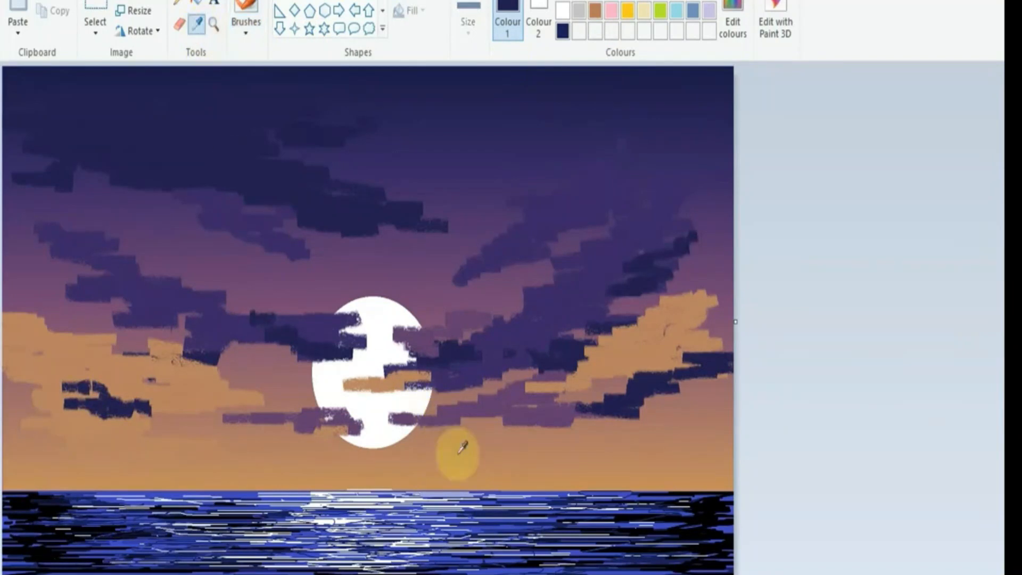
Step: Pick the dusky rose from the sky beside the moon and paint low clouds just above the horizon
{"action": "left_click", "coordinate": [292, 393]}
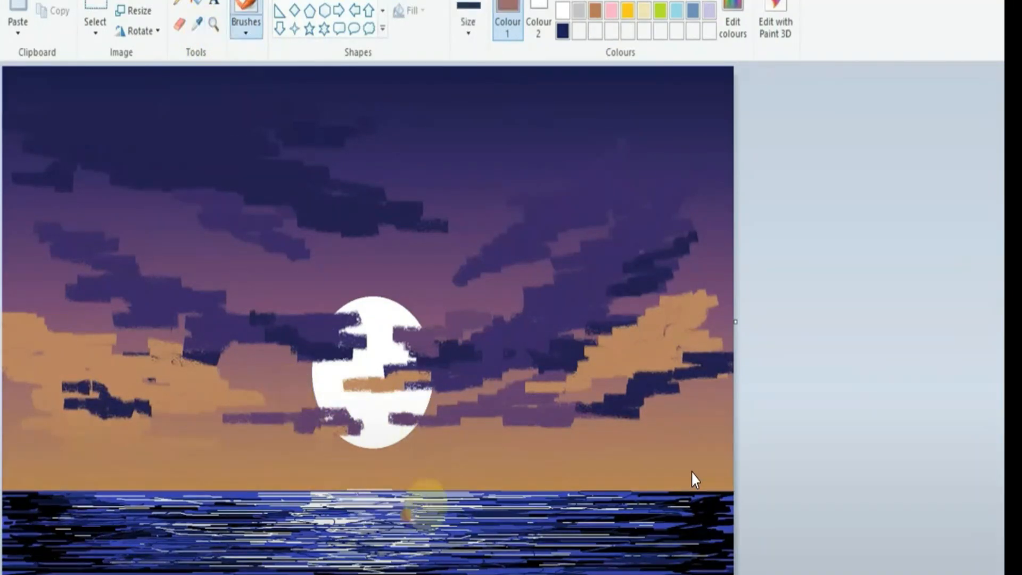
{"action": "mouse_move", "coordinate": [380, 474]}
{"action": "left_mouse_down"}
{"action": "mouse_move", "coordinate": [430, 475]}
{"action": "mouse_move", "coordinate": [406, 473]}
{"action": "mouse_move", "coordinate": [440, 473]}
{"action": "mouse_move", "coordinate": [404, 462]}
{"action": "mouse_move", "coordinate": [539, 451]}
{"action": "mouse_move", "coordinate": [587, 456]}
{"action": "mouse_move", "coordinate": [575, 446]}
{"action": "mouse_move", "coordinate": [364, 473]}
{"action": "mouse_move", "coordinate": [209, 470]}
{"action": "mouse_move", "coordinate": [291, 462]}
{"action": "mouse_move", "coordinate": [574, 482]}
{"action": "left_mouse_up"}
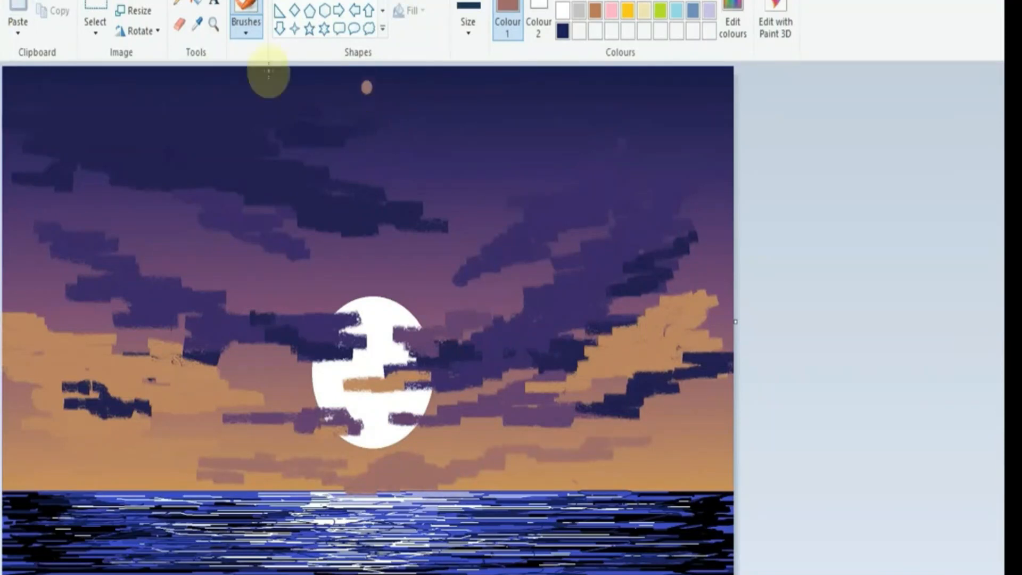
Step: Round and extend the edges of the large navy cloud at the upper left using the crayon brush in the second-smallest size
{"action": "left_click", "coordinate": [243, 26]}
{"action": "left_click", "coordinate": [280, 100]}
{"action": "left_click", "coordinate": [468, 25]}
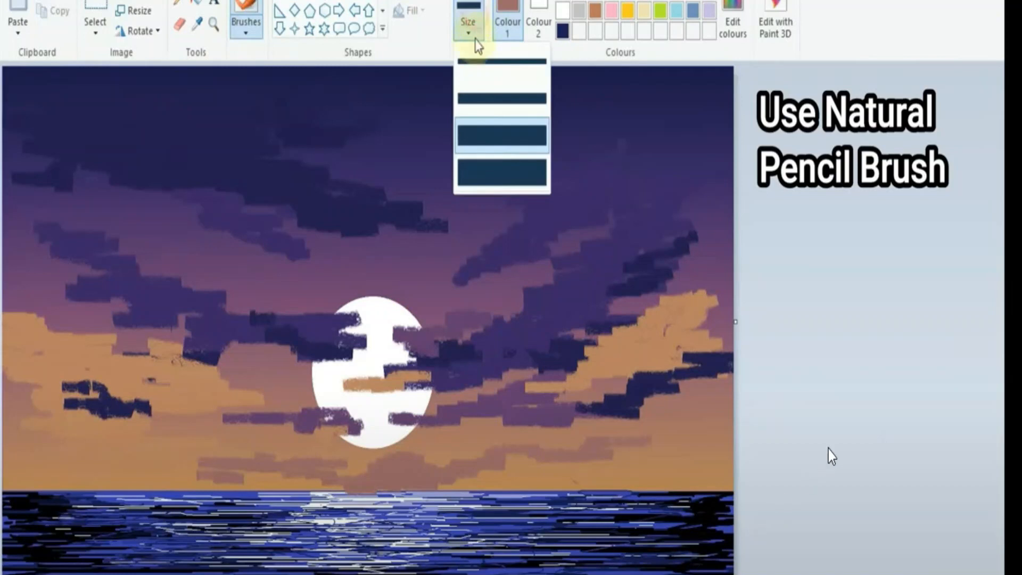
{"action": "left_click", "coordinate": [482, 98]}
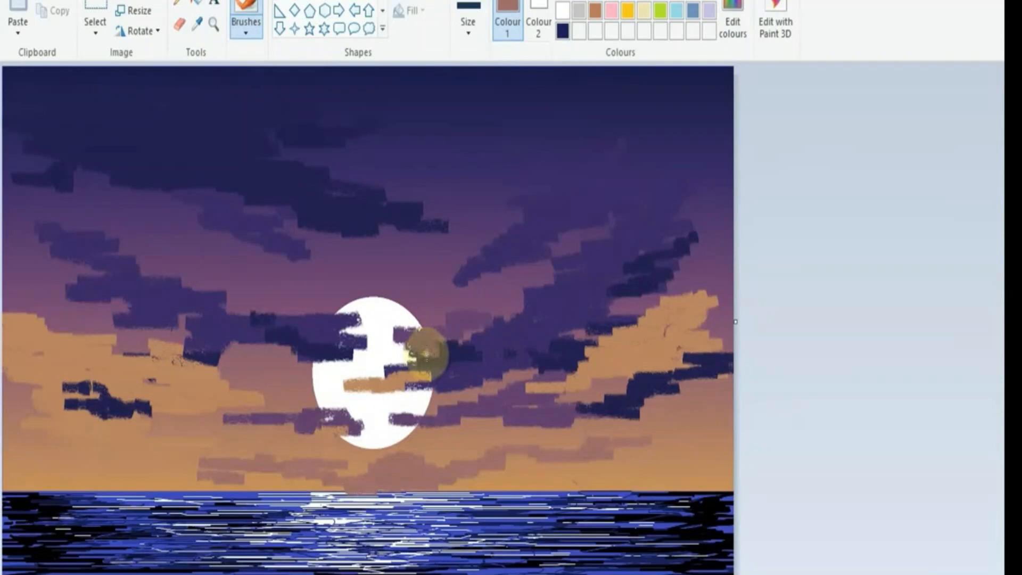
{"action": "scroll", "coordinate": [809, 503], "scroll_direction": "up", "scroll_amount": 1}
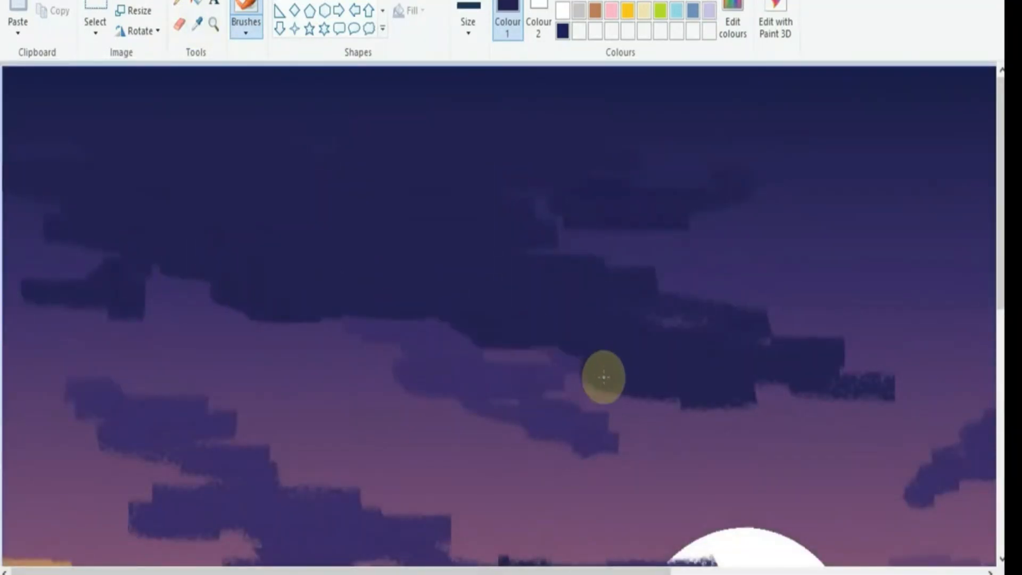
{"action": "mouse_move", "coordinate": [604, 377]}
{"action": "left_mouse_down"}
{"action": "mouse_move", "coordinate": [544, 254]}
{"action": "mouse_move", "coordinate": [654, 283]}
{"action": "mouse_move", "coordinate": [937, 389]}
{"action": "mouse_move", "coordinate": [523, 200]}
{"action": "mouse_move", "coordinate": [140, 287]}
{"action": "mouse_move", "coordinate": [50, 283]}
{"action": "mouse_move", "coordinate": [45, 201]}
{"action": "left_mouse_up"}
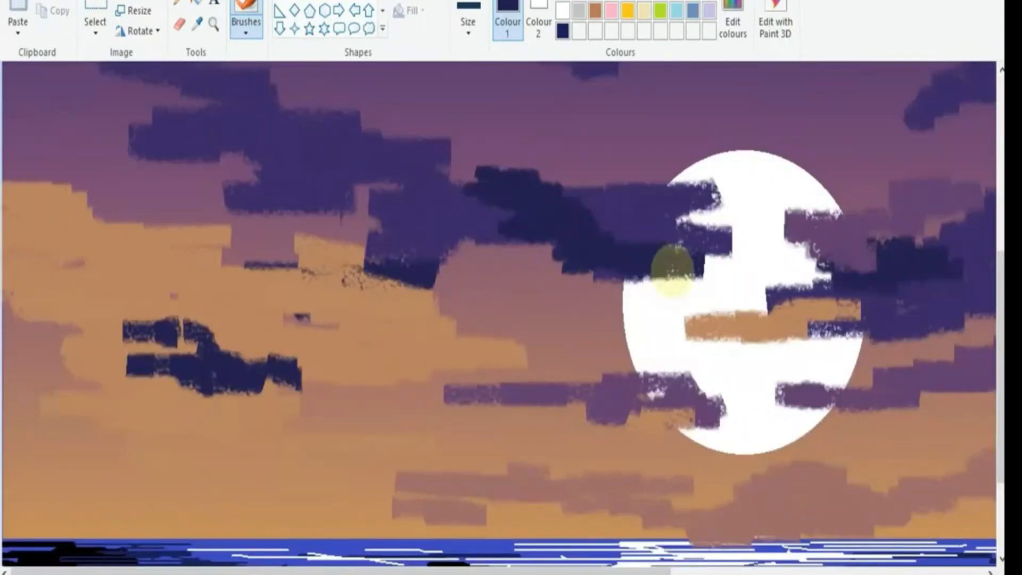
Step: Reshape and lengthen the small navy clouds over the orange cloud on the left, giving them rounded edges
{"action": "scroll", "coordinate": [668, 270], "scroll_direction": "down", "scroll_amount": 3}
{"action": "left_click_drag", "start_coordinate": [126, 246], "coordinate": [362, 234]}
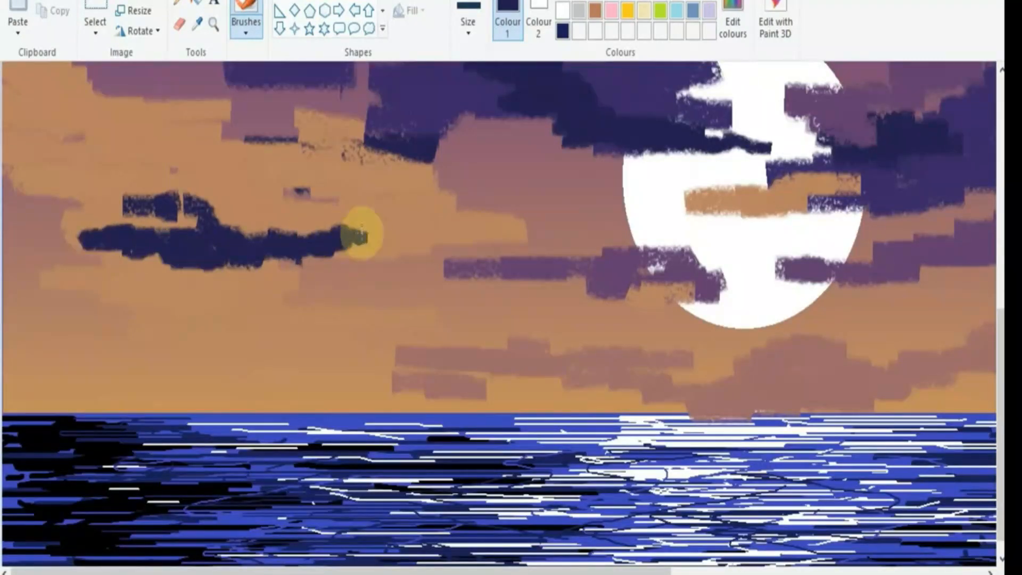
{"action": "left_click_drag", "start_coordinate": [245, 220], "coordinate": [110, 200]}
{"action": "left_click_drag", "start_coordinate": [285, 194], "coordinate": [296, 190]}
{"action": "scroll", "coordinate": [319, 213], "scroll_direction": "up", "scroll_amount": 3}
{"action": "mouse_move", "coordinate": [352, 267]}
{"action": "left_mouse_down"}
{"action": "mouse_move", "coordinate": [410, 262]}
{"action": "mouse_move", "coordinate": [450, 296]}
{"action": "left_mouse_up"}
{"action": "left_click_drag", "start_coordinate": [341, 571], "coordinate": [653, 571]}
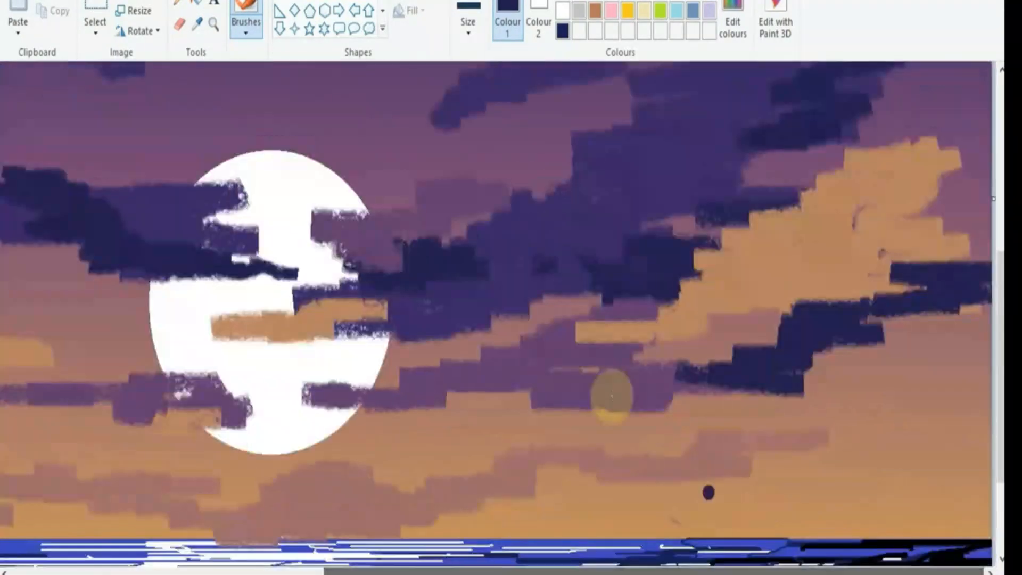
{"action": "scroll", "coordinate": [612, 397], "scroll_direction": "down", "scroll_amount": 3}
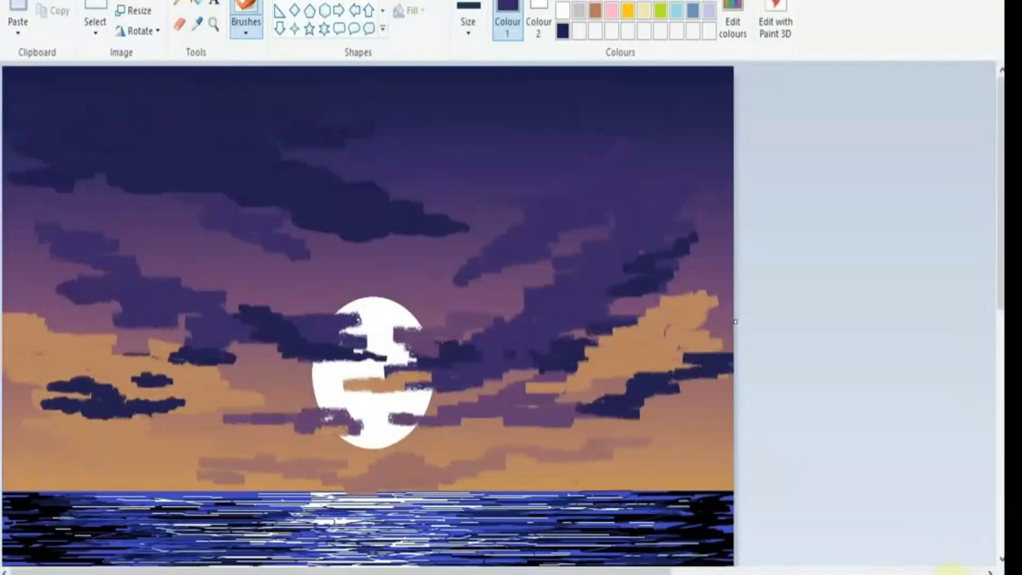
Step: Soften and extend the edges of the purple clouds left of the moon and on the right side of the sky
{"action": "scroll", "coordinate": [123, 300], "scroll_direction": "up", "scroll_amount": 2}
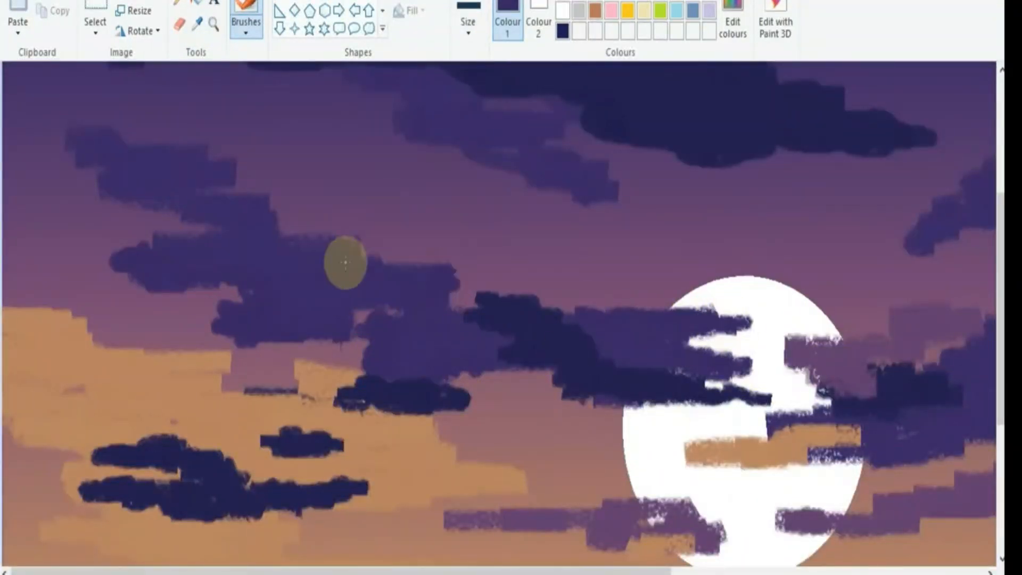
{"action": "scroll", "coordinate": [265, 256], "scroll_direction": "down", "scroll_amount": 2}
{"action": "scroll", "coordinate": [264, 256], "scroll_direction": "right", "scroll_amount": 6}
{"action": "scroll", "coordinate": [415, 368], "scroll_direction": "up", "scroll_amount": 4}
{"action": "left_click_drag", "start_coordinate": [416, 368], "coordinate": [547, 335]}
{"action": "mouse_move", "coordinate": [628, 335]}
{"action": "left_mouse_down"}
{"action": "mouse_move", "coordinate": [664, 331]}
{"action": "mouse_move", "coordinate": [722, 359]}
{"action": "left_mouse_up"}
{"action": "scroll", "coordinate": [722, 358], "scroll_direction": "down", "scroll_amount": 2}
Step: Pick the dark navy from a cloud and round off the navy clouds to the right of the moon
{"action": "left_click", "coordinate": [197, 24]}
{"action": "left_click", "coordinate": [634, 378]}
{"action": "left_click_drag", "start_coordinate": [622, 369], "coordinate": [673, 363]}
{"action": "left_click_drag", "start_coordinate": [781, 251], "coordinate": [918, 162]}
{"action": "left_click_drag", "start_coordinate": [432, 373], "coordinate": [541, 388]}
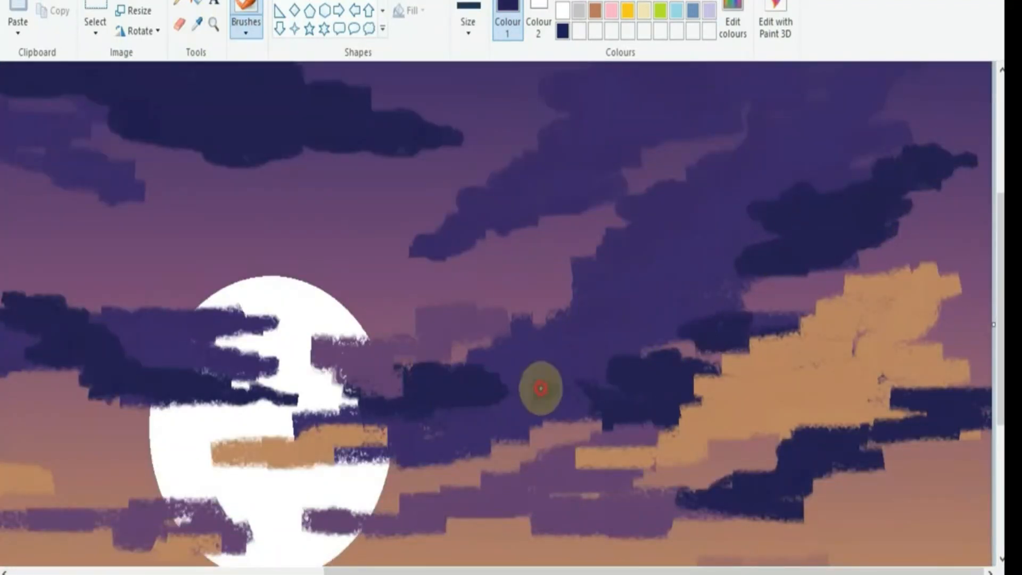
Step: Fill out and taper the mauve clouds beside the moon and across its lower part
{"action": "mouse_move", "coordinate": [416, 334]}
{"action": "left_mouse_down"}
{"action": "mouse_move", "coordinate": [406, 328]}
{"action": "mouse_move", "coordinate": [501, 345]}
{"action": "mouse_move", "coordinate": [518, 333]}
{"action": "left_mouse_up"}
{"action": "scroll", "coordinate": [420, 391], "scroll_direction": "down", "scroll_amount": 2}
{"action": "left_click_drag", "start_coordinate": [420, 390], "coordinate": [517, 393]}
{"action": "left_click_drag", "start_coordinate": [394, 571], "coordinate": [200, 571]}
{"action": "left_click_drag", "start_coordinate": [341, 386], "coordinate": [561, 391]}
{"action": "scroll", "coordinate": [405, 386], "scroll_direction": "up", "scroll_amount": 4}
{"action": "scroll", "coordinate": [393, 362], "scroll_direction": "down", "scroll_amount": 2}
Step: Switch to tan orange with an adjusted brush size and smooth the edges of the orange clouds on both sides of the moon
{"action": "left_click", "coordinate": [873, 573]}
{"action": "left_click", "coordinate": [595, 10]}
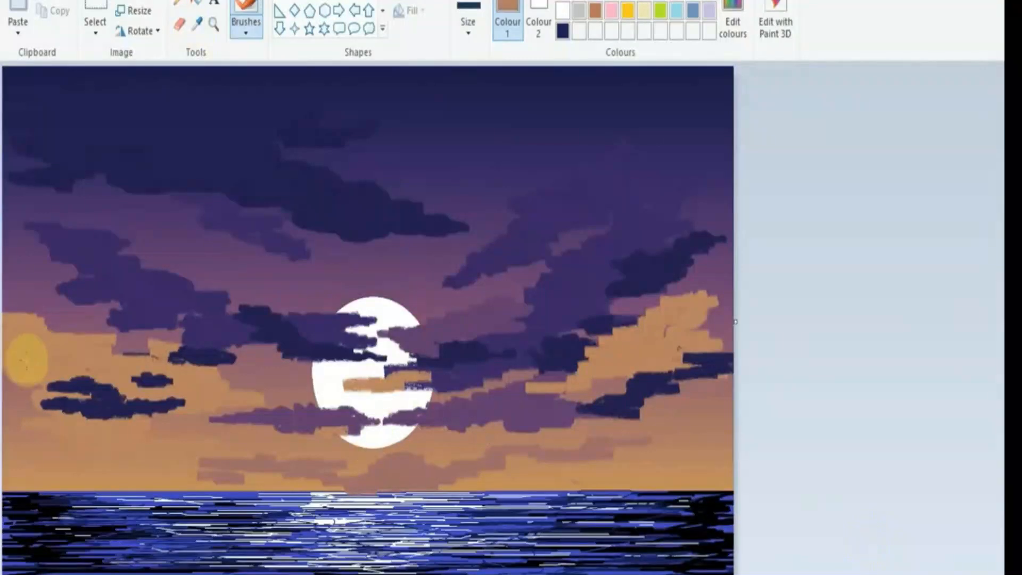
{"action": "left_click", "coordinate": [468, 27]}
{"action": "left_click", "coordinate": [479, 80]}
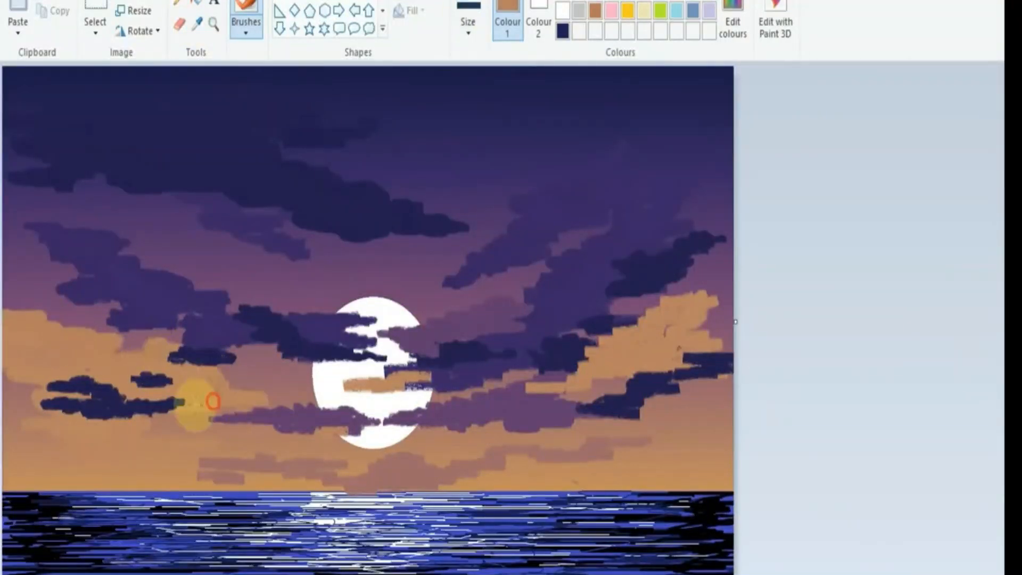
{"action": "mouse_move", "coordinate": [546, 386]}
{"action": "left_mouse_down"}
{"action": "mouse_move", "coordinate": [642, 335]}
{"action": "mouse_move", "coordinate": [703, 324]}
{"action": "mouse_move", "coordinate": [642, 340]}
{"action": "left_mouse_up"}
Step: Pick the dusky rose from the low clouds and extend them sideways along the horizon
{"action": "left_click", "coordinate": [197, 24]}
{"action": "left_click", "coordinate": [420, 480]}
{"action": "mouse_move", "coordinate": [420, 481]}
{"action": "left_mouse_down"}
{"action": "mouse_move", "coordinate": [321, 460]}
{"action": "mouse_move", "coordinate": [197, 464]}
{"action": "mouse_move", "coordinate": [308, 478]}
{"action": "mouse_move", "coordinate": [491, 463]}
{"action": "mouse_move", "coordinate": [147, 472]}
{"action": "left_mouse_up"}
Step: Pick the navy of the upper cloud and lighten it to a blue-violet highlight colour, RGB 73, 65, 184
{"action": "left_click", "coordinate": [955, 574]}
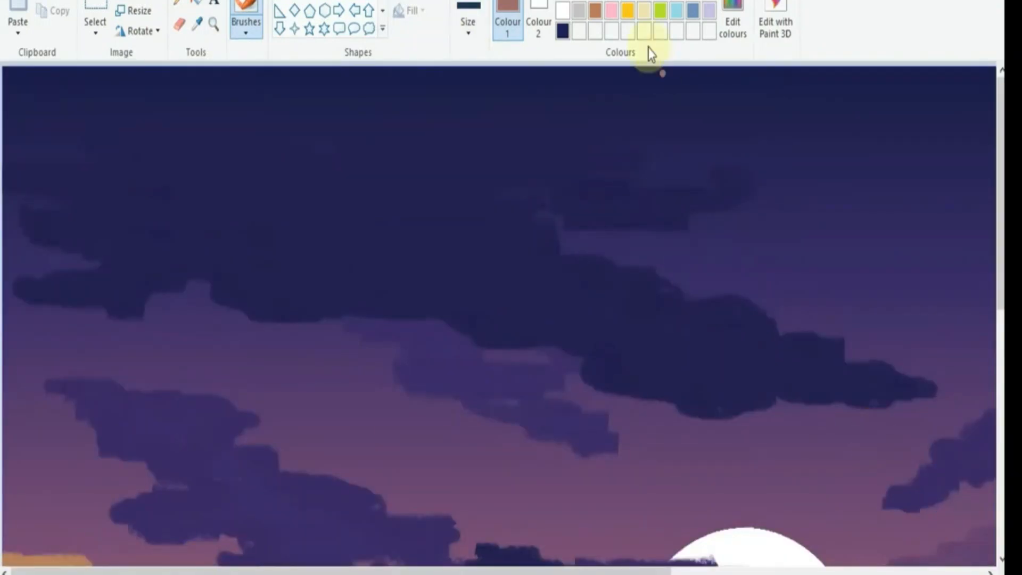
{"action": "left_click", "coordinate": [197, 23]}
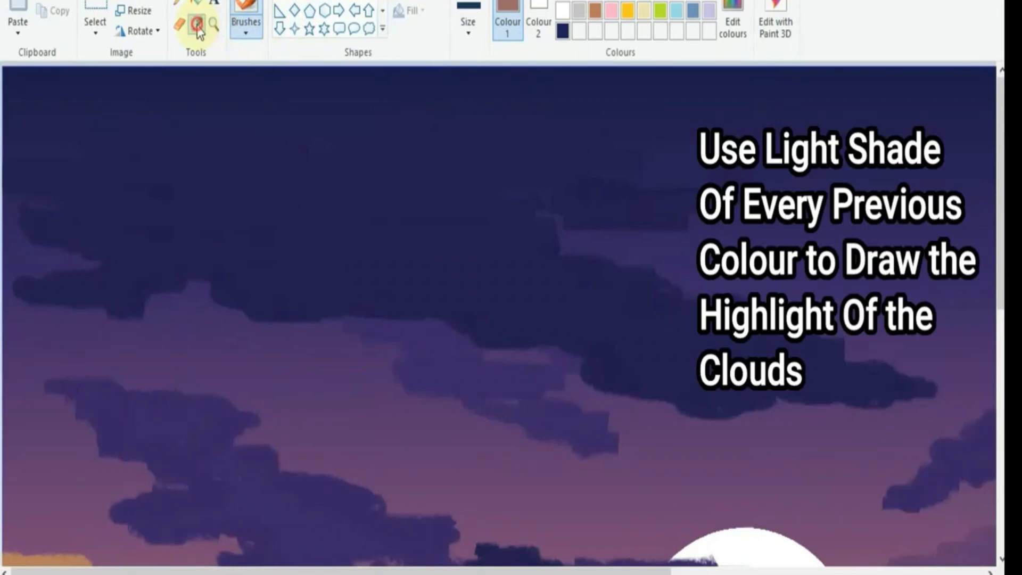
{"action": "left_click", "coordinate": [394, 267]}
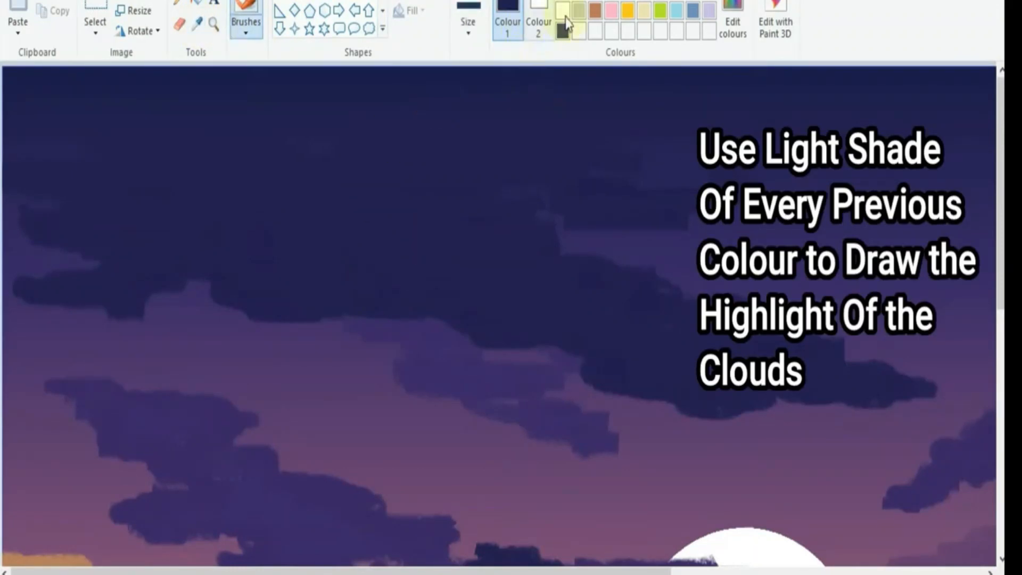
{"action": "left_click", "coordinate": [733, 16]}
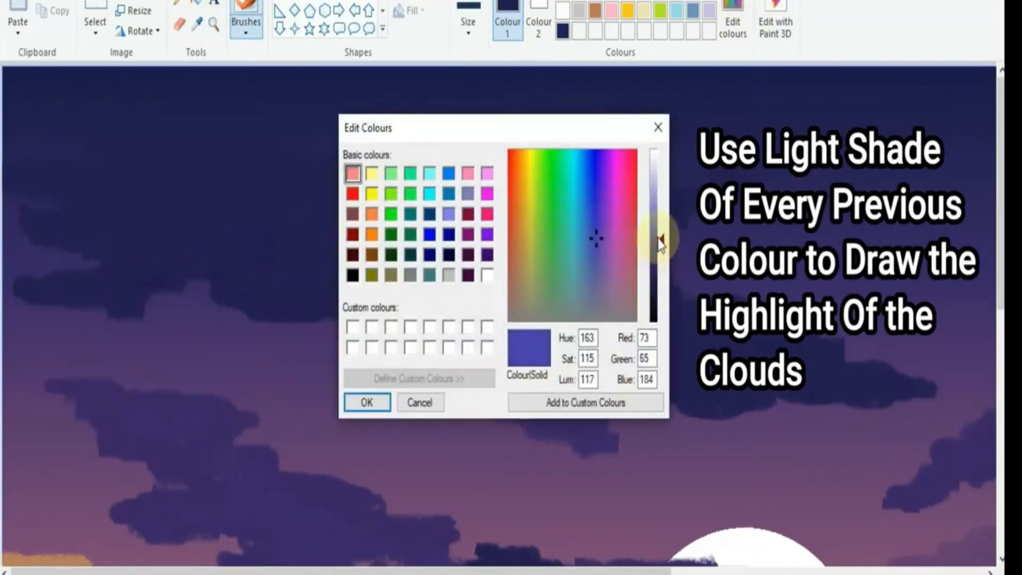
{"action": "left_click", "coordinate": [366, 402]}
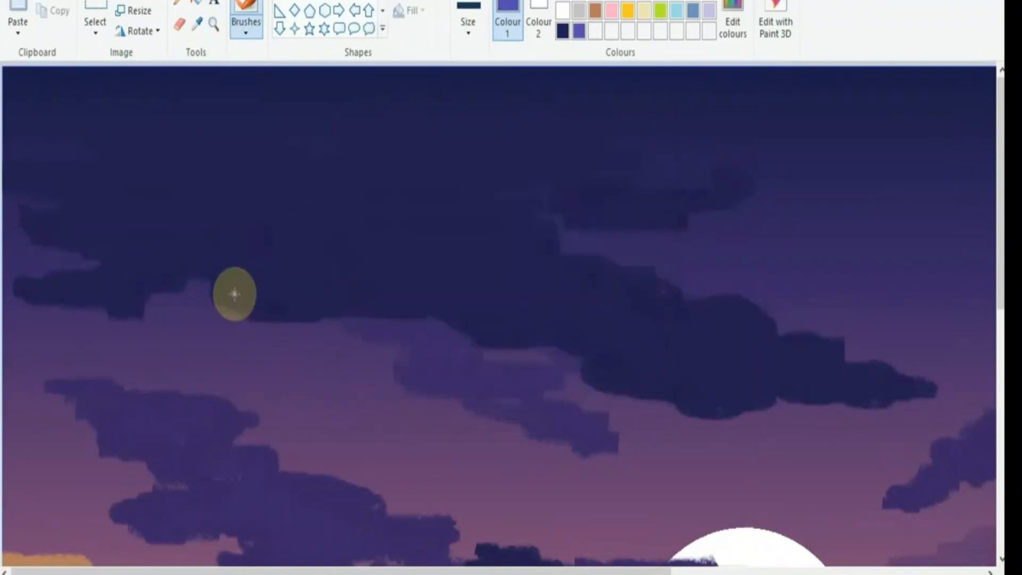
Step: Draw a blue-violet highlight along the lower edge of the large navy cloud using the natural pencil brush in the third size
{"action": "left_click", "coordinate": [254, 30]}
{"action": "left_click", "coordinate": [333, 100]}
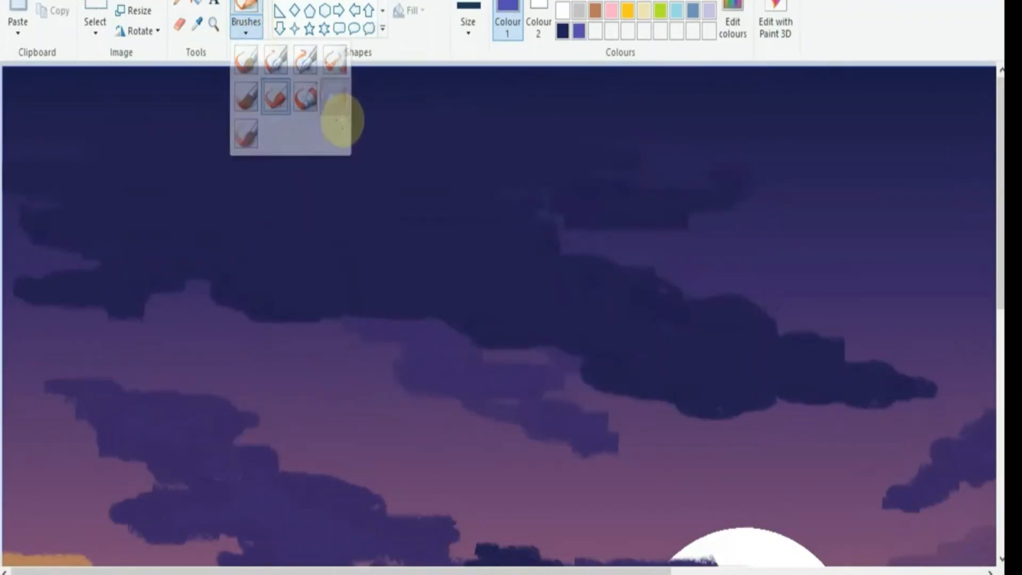
{"action": "left_click", "coordinate": [467, 21]}
{"action": "left_click", "coordinate": [488, 137]}
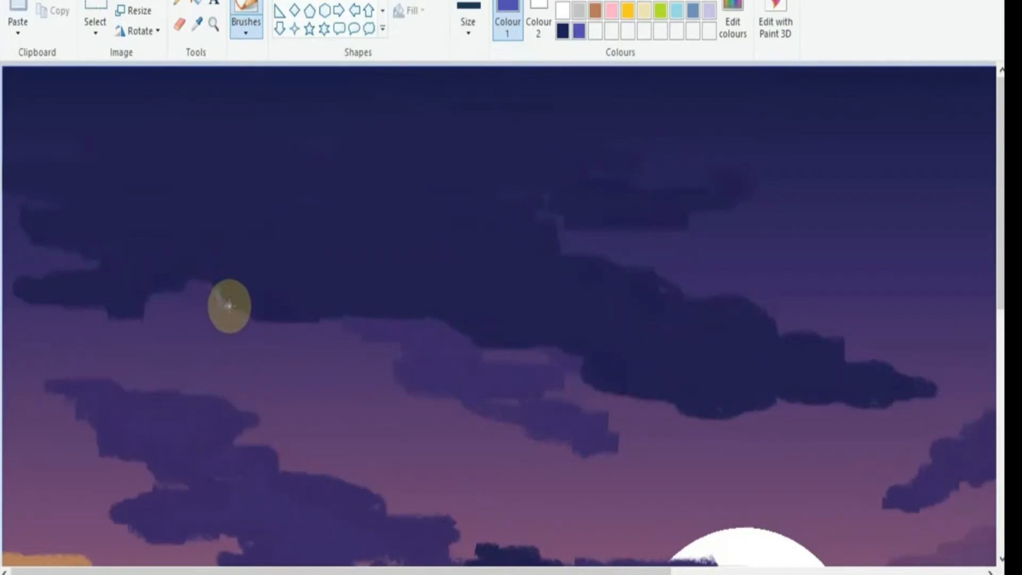
{"action": "mouse_move", "coordinate": [262, 316]}
{"action": "left_mouse_down"}
{"action": "mouse_move", "coordinate": [451, 316]}
{"action": "mouse_move", "coordinate": [568, 346]}
{"action": "mouse_move", "coordinate": [604, 391]}
{"action": "mouse_move", "coordinate": [587, 364]}
{"action": "mouse_move", "coordinate": [612, 383]}
{"action": "mouse_move", "coordinate": [696, 406]}
{"action": "mouse_move", "coordinate": [927, 392]}
{"action": "left_mouse_up"}
Step: Add blue-violet highlights under the small upper navy cloud, along the large cloud's left underside, and as wisps inside it
{"action": "left_click", "coordinate": [932, 574]}
{"action": "left_click", "coordinate": [947, 574]}
{"action": "mouse_move", "coordinate": [566, 223]}
{"action": "left_mouse_down"}
{"action": "mouse_move", "coordinate": [677, 225]}
{"action": "mouse_move", "coordinate": [729, 207]}
{"action": "left_mouse_up"}
{"action": "left_click_drag", "start_coordinate": [224, 295], "coordinate": [51, 294]}
{"action": "mouse_move", "coordinate": [336, 255]}
{"action": "left_mouse_down"}
{"action": "mouse_move", "coordinate": [445, 269]}
{"action": "mouse_move", "coordinate": [373, 262]}
{"action": "left_mouse_up"}
{"action": "left_click_drag", "start_coordinate": [327, 261], "coordinate": [316, 261]}
{"action": "left_click_drag", "start_coordinate": [446, 270], "coordinate": [494, 271]}
{"action": "left_click", "coordinate": [592, 306]}
{"action": "left_click_drag", "start_coordinate": [274, 172], "coordinate": [298, 175]}
Step: Refine the upper navy clouds' blue-violet highlights with short strokes in the second-smallest brush size
{"action": "left_click", "coordinate": [469, 23]}
{"action": "left_click", "coordinate": [502, 98]}
{"action": "mouse_move", "coordinate": [283, 308]}
{"action": "left_mouse_down"}
{"action": "mouse_move", "coordinate": [251, 308]}
{"action": "mouse_move", "coordinate": [259, 300]}
{"action": "left_mouse_up"}
{"action": "left_click_drag", "start_coordinate": [453, 327], "coordinate": [504, 338]}
{"action": "left_click", "coordinate": [535, 336]}
{"action": "left_click_drag", "start_coordinate": [572, 212], "coordinate": [672, 221]}
{"action": "left_click", "coordinate": [667, 246]}
Step: Add small blue-violet highlights to the navy clouds on the right side of the sky and near the moon
{"action": "left_click_drag", "start_coordinate": [540, 571], "coordinate": [878, 570]}
{"action": "scroll", "coordinate": [917, 433], "scroll_direction": "down", "scroll_amount": 2}
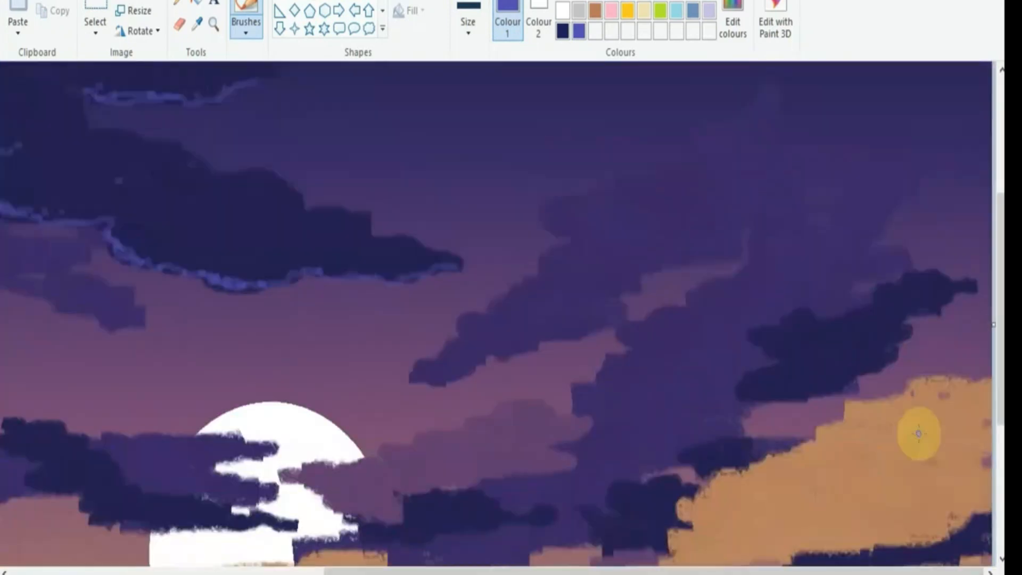
{"action": "left_click_drag", "start_coordinate": [753, 268], "coordinate": [758, 249]}
{"action": "left_click_drag", "start_coordinate": [787, 200], "coordinate": [800, 204]}
{"action": "left_click_drag", "start_coordinate": [785, 571], "coordinate": [474, 571]}
{"action": "left_click_drag", "start_coordinate": [433, 411], "coordinate": [467, 399]}
{"action": "left_click", "coordinate": [904, 574]}
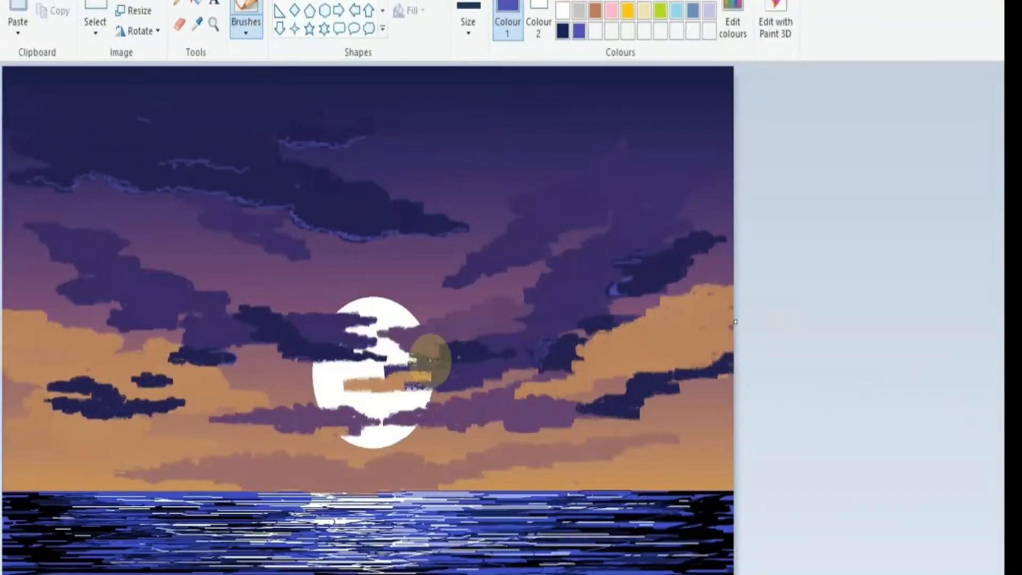
Step: Draw a blue-violet highlight along the upper edge of the navy cloud running from the left into the moon
{"action": "left_click", "coordinate": [949, 574]}
{"action": "scroll", "coordinate": [559, 212], "scroll_direction": "down", "scroll_amount": 5}
{"action": "mouse_move", "coordinate": [500, 172]}
{"action": "left_mouse_down"}
{"action": "mouse_move", "coordinate": [559, 193]}
{"action": "mouse_move", "coordinate": [623, 268]}
{"action": "left_mouse_up"}
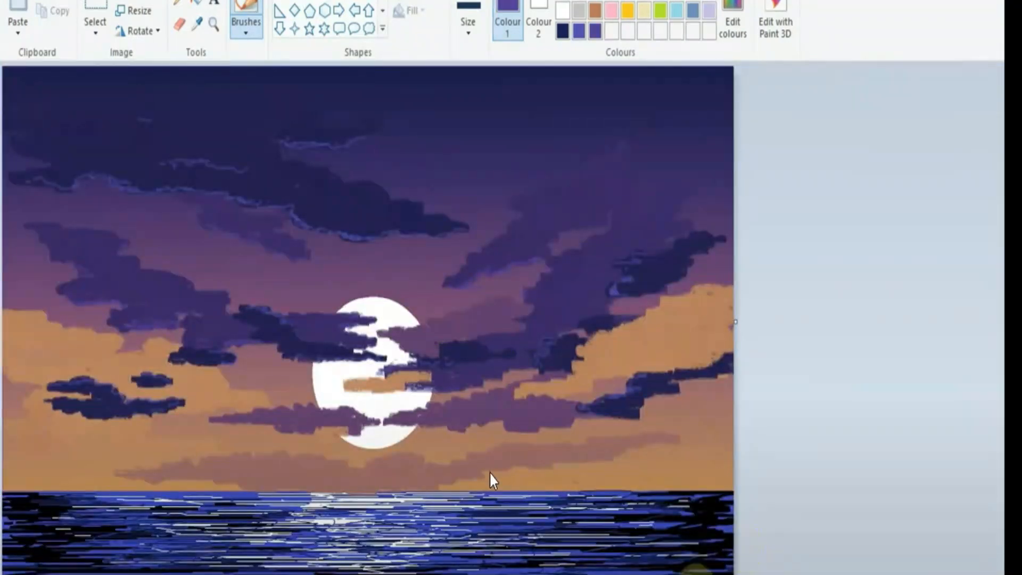
Step: Pick the mauve from the cloud at the moon's lower left and lighten it to RGB 153, 102, 174
{"action": "left_click", "coordinate": [949, 573]}
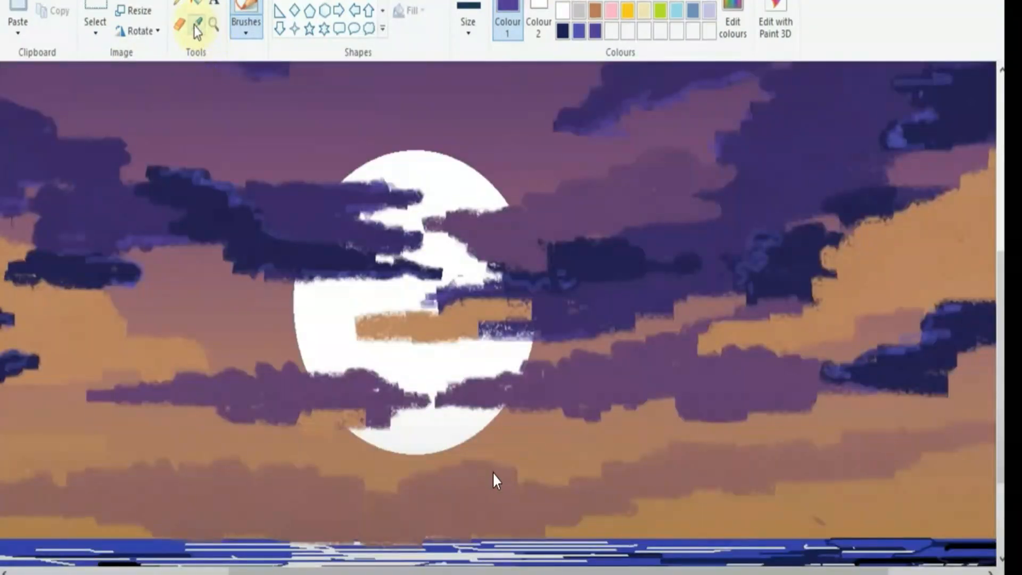
{"action": "left_click", "coordinate": [196, 24]}
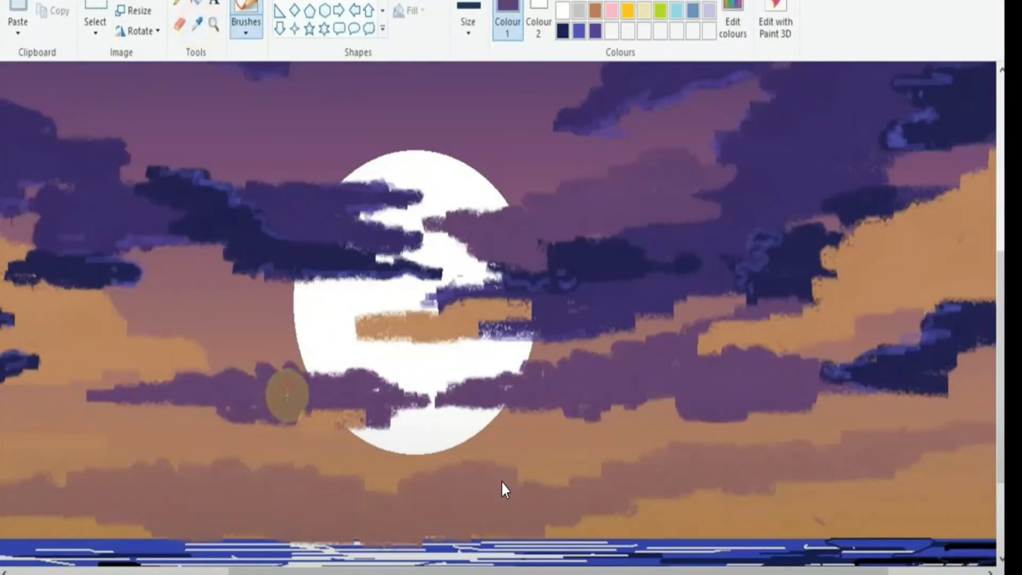
{"action": "left_click", "coordinate": [468, 15]}
{"action": "left_click", "coordinate": [469, 14]}
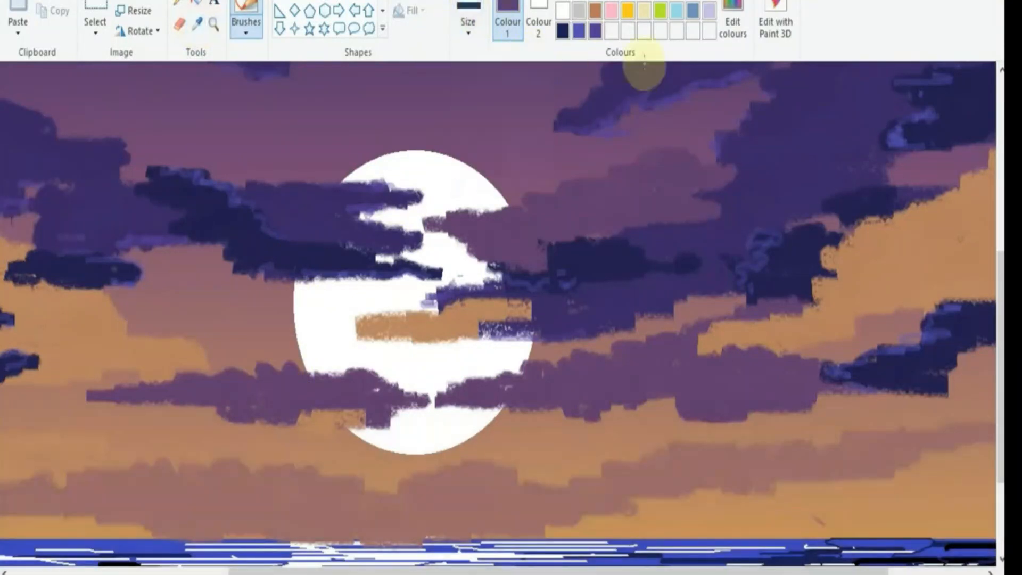
{"action": "left_click", "coordinate": [732, 21]}
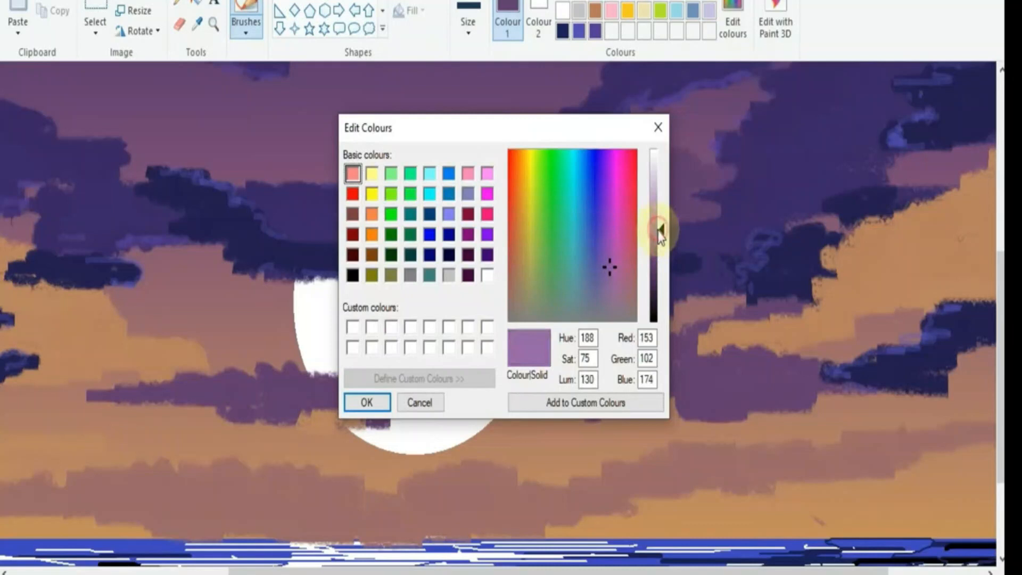
{"action": "left_click", "coordinate": [367, 403]}
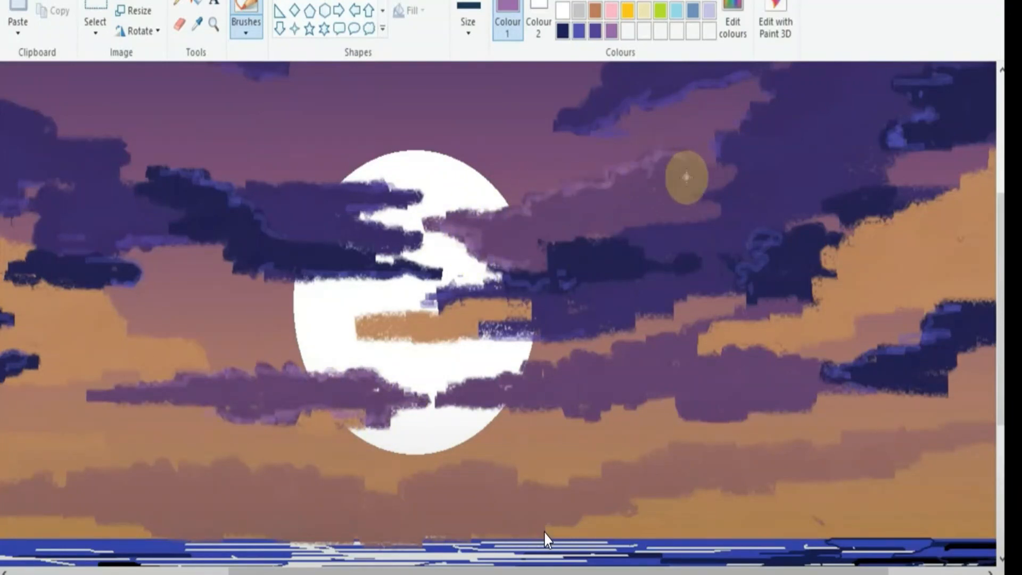
Step: Draw a light tan highlight along the upper edge of the orange cloud on the left
{"action": "scroll", "coordinate": [544, 531], "scroll_direction": "down", "scroll_amount": 3}
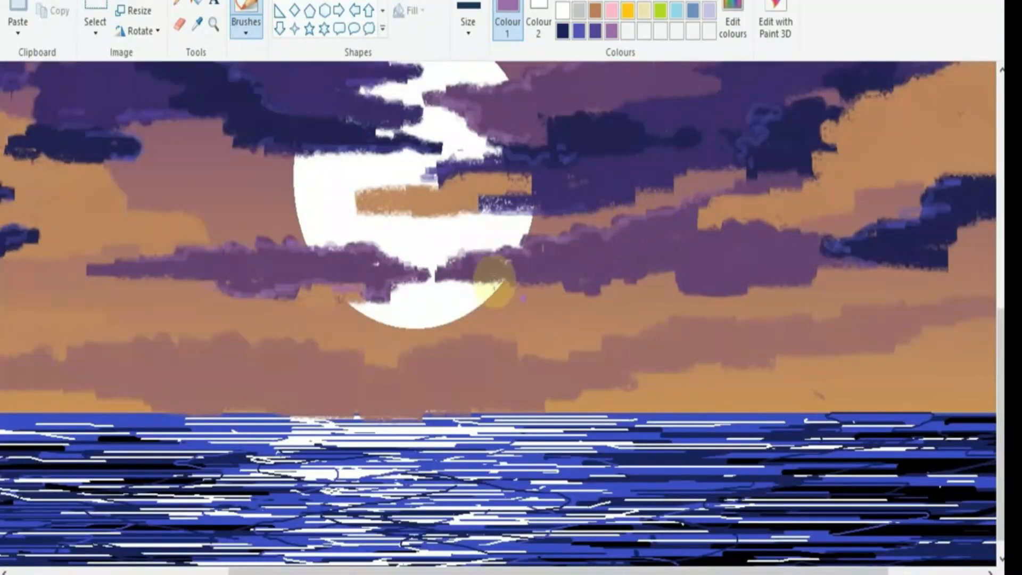
{"action": "scroll", "coordinate": [692, 269], "scroll_direction": "up", "scroll_amount": 9}
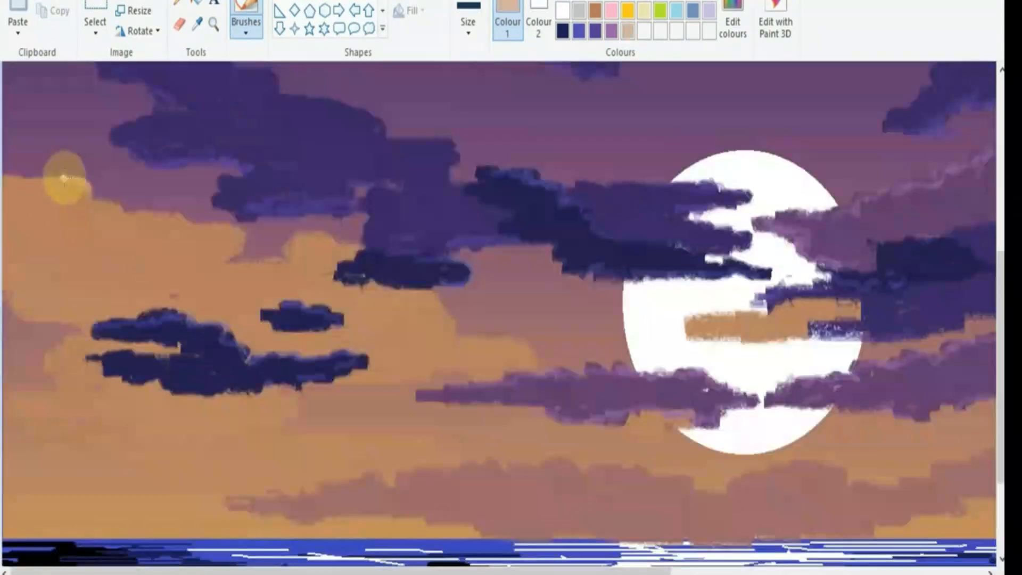
{"action": "mouse_move", "coordinate": [38, 179]}
{"action": "left_mouse_down"}
{"action": "mouse_move", "coordinate": [184, 219]}
{"action": "mouse_move", "coordinate": [237, 249]}
{"action": "left_mouse_up"}
{"action": "scroll", "coordinate": [570, 498], "scroll_direction": "down", "scroll_amount": 1}
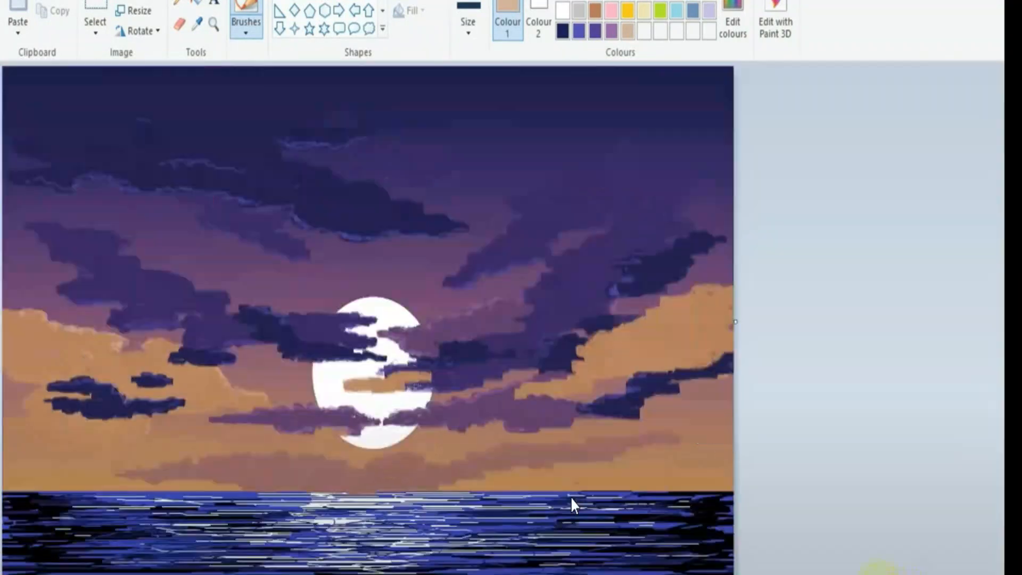
Step: Highlight the upper edge of the right orange cloud in light tan and draw a straight white line along the horizon
{"action": "mouse_move", "coordinate": [513, 388]}
{"action": "left_mouse_down"}
{"action": "mouse_move", "coordinate": [555, 381]}
{"action": "mouse_move", "coordinate": [592, 340]}
{"action": "mouse_move", "coordinate": [655, 305]}
{"action": "left_mouse_up"}
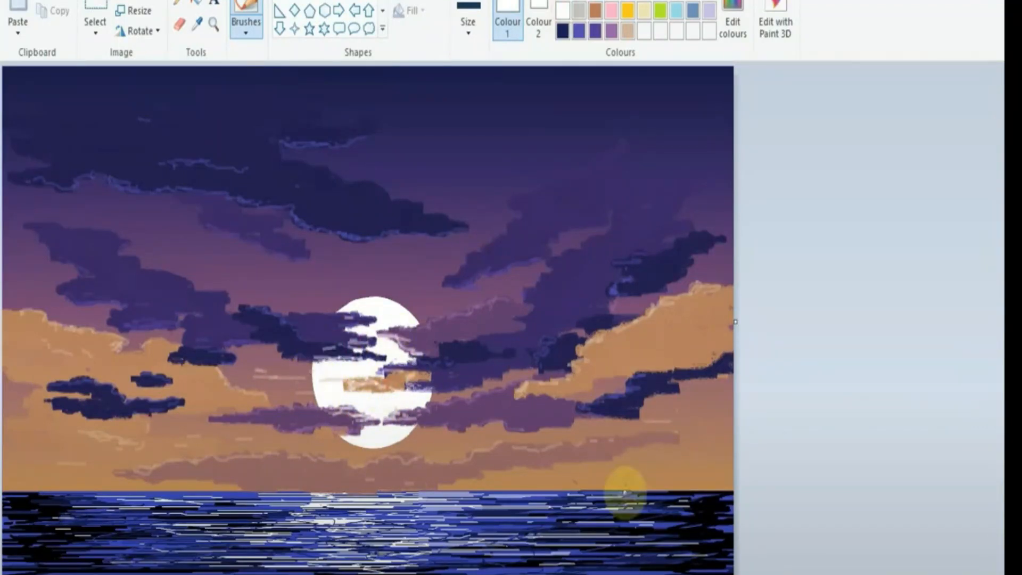
{"action": "left_click", "coordinate": [280, 1]}
{"action": "mouse_move", "coordinate": [2, 491]}
{"action": "left_mouse_down"}
{"action": "mouse_move", "coordinate": [481, 479]}
{"action": "mouse_move", "coordinate": [732, 490]}
{"action": "left_mouse_up"}
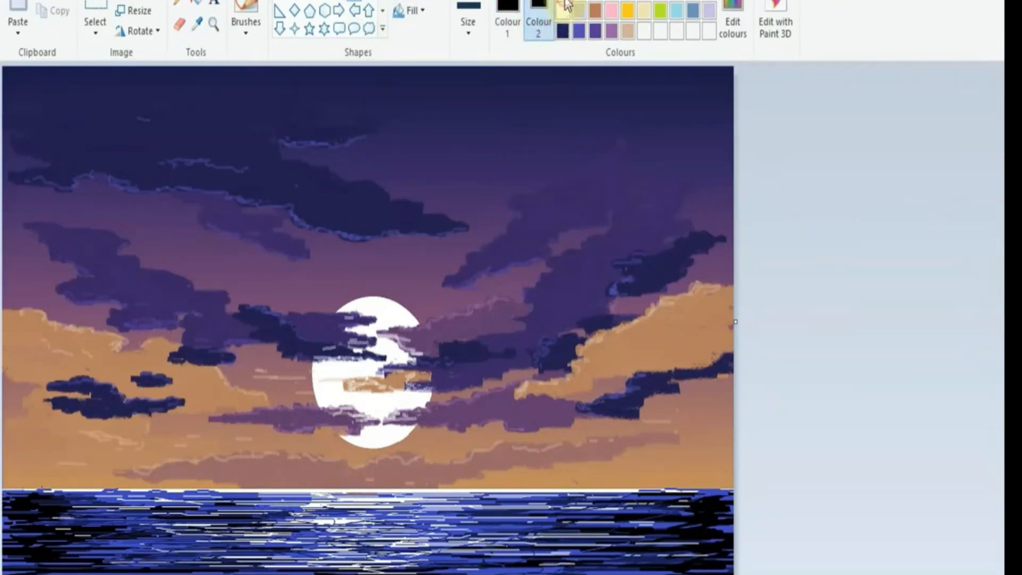
Step: Draw a solid black polygon with the thickest outline as the sailboat's hull on the water at the sea's left side
{"action": "left_click", "coordinate": [468, 22]}
{"action": "left_click", "coordinate": [502, 171]}
{"action": "left_click", "coordinate": [410, 10]}
{"action": "left_click", "coordinate": [425, 59]}
{"action": "left_click", "coordinate": [418, 4]}
{"action": "left_click", "coordinate": [424, 34]}
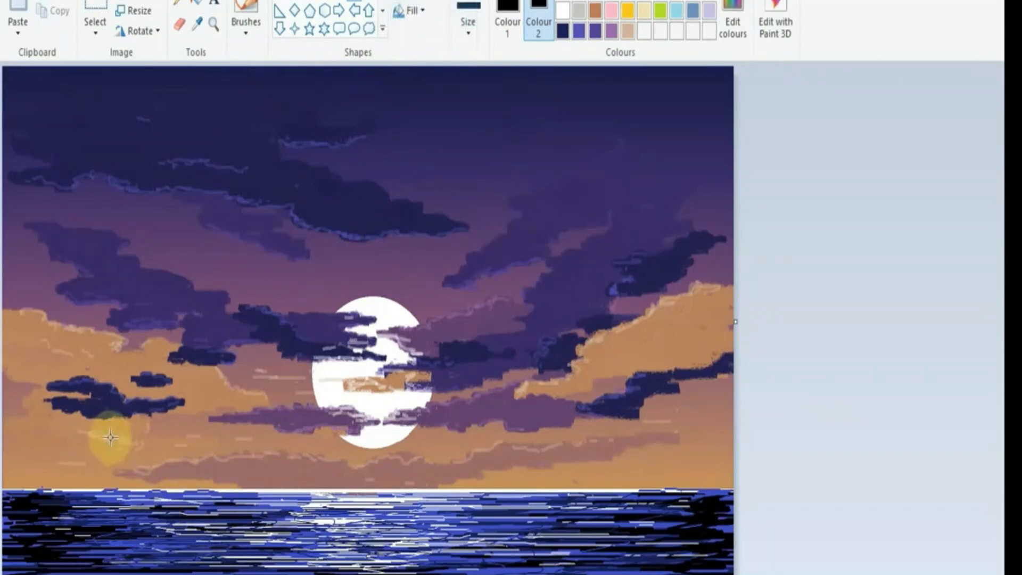
{"action": "left_click_drag", "start_coordinate": [156, 513], "coordinate": [111, 439]}
{"action": "left_click", "coordinate": [193, 525]}
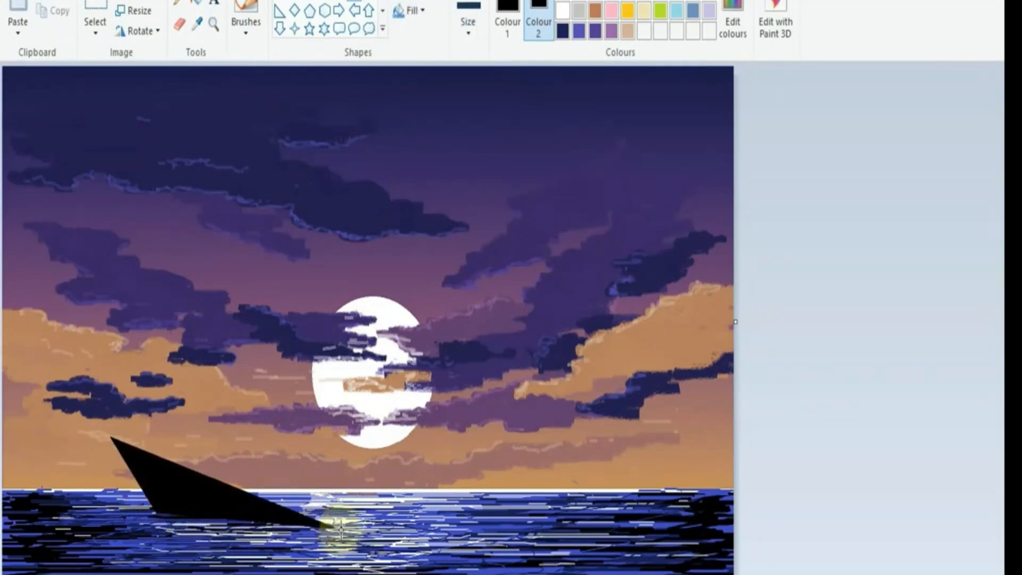
{"action": "left_click", "coordinate": [339, 527]}
{"action": "left_click", "coordinate": [368, 500]}
{"action": "left_click", "coordinate": [308, 506]}
{"action": "double_click", "coordinate": [167, 473]}
Step: Resize the black hull and shift it slightly left and up on the water
{"action": "left_click_drag", "start_coordinate": [370, 435], "coordinate": [382, 418]}
{"action": "left_click_drag", "start_coordinate": [319, 511], "coordinate": [295, 513]}
{"action": "left_click", "coordinate": [364, 484]}
Step: Draw a tall, solid black triangular main sail rising from the hull, with its front line reaching the bow
{"action": "left_click_drag", "start_coordinate": [186, 467], "coordinate": [196, 281]}
{"action": "key", "text": "ctrl+z"}
{"action": "left_click", "coordinate": [414, 1]}
{"action": "left_click", "coordinate": [422, 36]}
{"action": "left_click_drag", "start_coordinate": [179, 472], "coordinate": [178, 268]}
{"action": "left_click", "coordinate": [195, 317]}
{"action": "left_click_drag", "start_coordinate": [192, 329], "coordinate": [265, 451]}
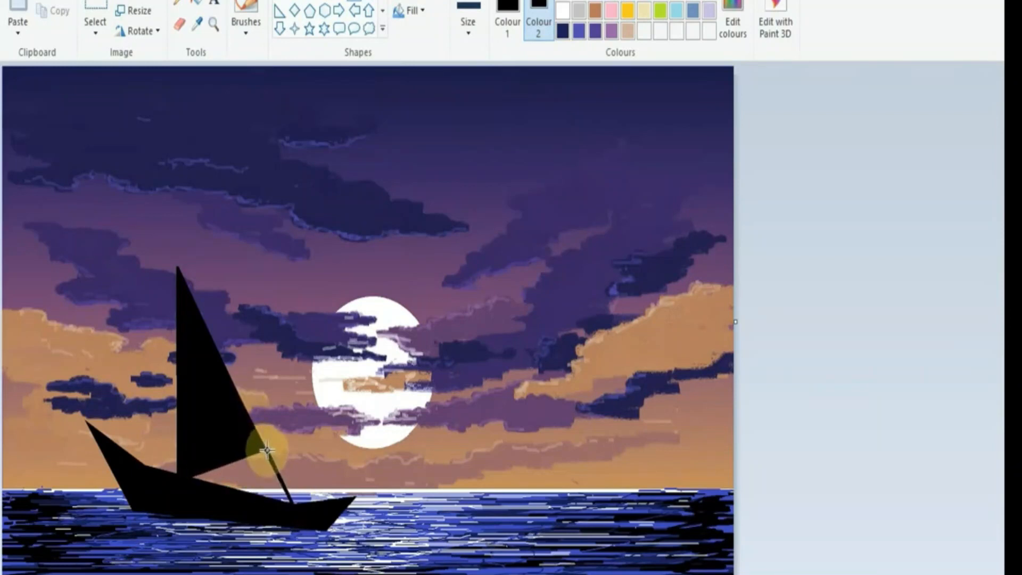
{"action": "left_click", "coordinate": [349, 248]}
{"action": "left_click_drag", "start_coordinate": [156, 474], "coordinate": [149, 395]}
{"action": "mouse_move", "coordinate": [149, 395]}
{"action": "left_mouse_down"}
{"action": "mouse_move", "coordinate": [227, 485]}
{"action": "mouse_move", "coordinate": [263, 499]}
{"action": "left_mouse_up"}
{"action": "key", "text": "ctrl+z"}
{"action": "mouse_move", "coordinate": [151, 474]}
{"action": "left_mouse_down"}
{"action": "mouse_move", "coordinate": [152, 384]}
{"action": "mouse_move", "coordinate": [140, 333]}
{"action": "left_mouse_up"}
{"action": "left_click", "coordinate": [275, 498]}
{"action": "left_click_drag", "start_coordinate": [275, 499], "coordinate": [240, 456]}
{"action": "left_click", "coordinate": [308, 508]}
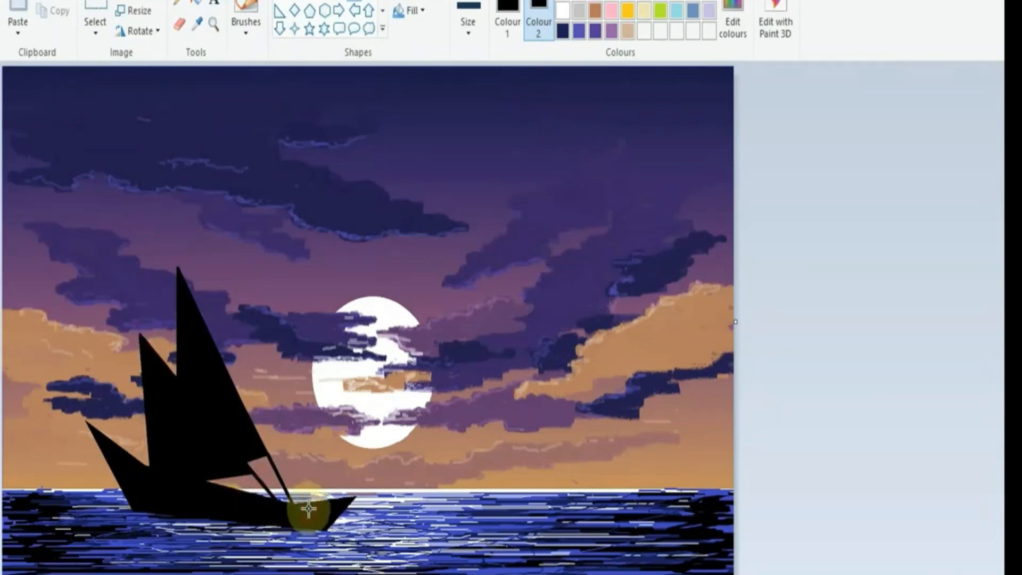
{"action": "key", "text": "ctrl+z"}
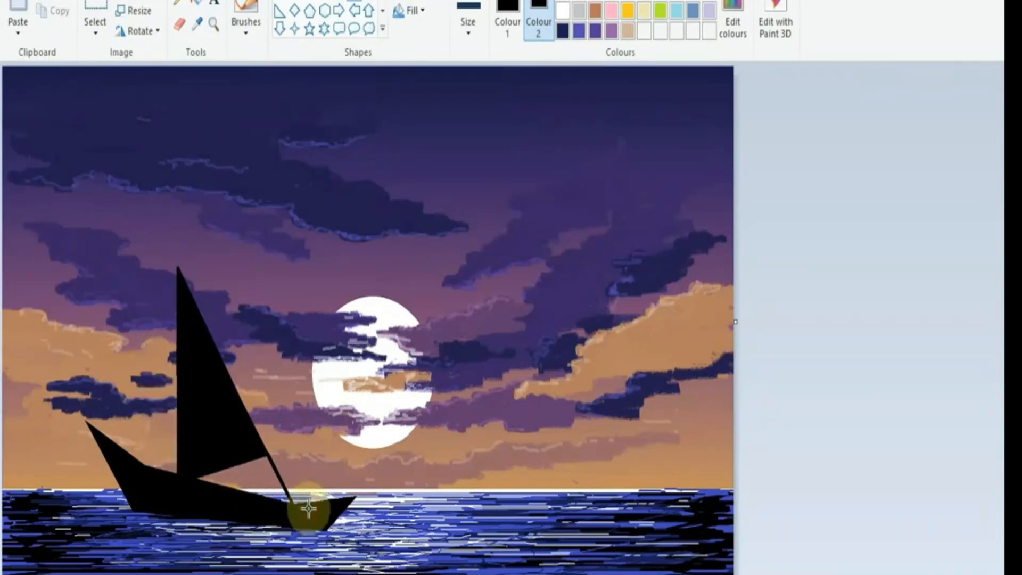
Step: Draw two progressively smaller solid black sails behind the main sail, toward the boat's stern
{"action": "left_click_drag", "start_coordinate": [150, 331], "coordinate": [160, 474]}
{"action": "left_click_drag", "start_coordinate": [185, 401], "coordinate": [216, 406]}
{"action": "left_click_drag", "start_coordinate": [139, 474], "coordinate": [135, 374]}
{"action": "left_click_drag", "start_coordinate": [145, 382], "coordinate": [171, 406]}
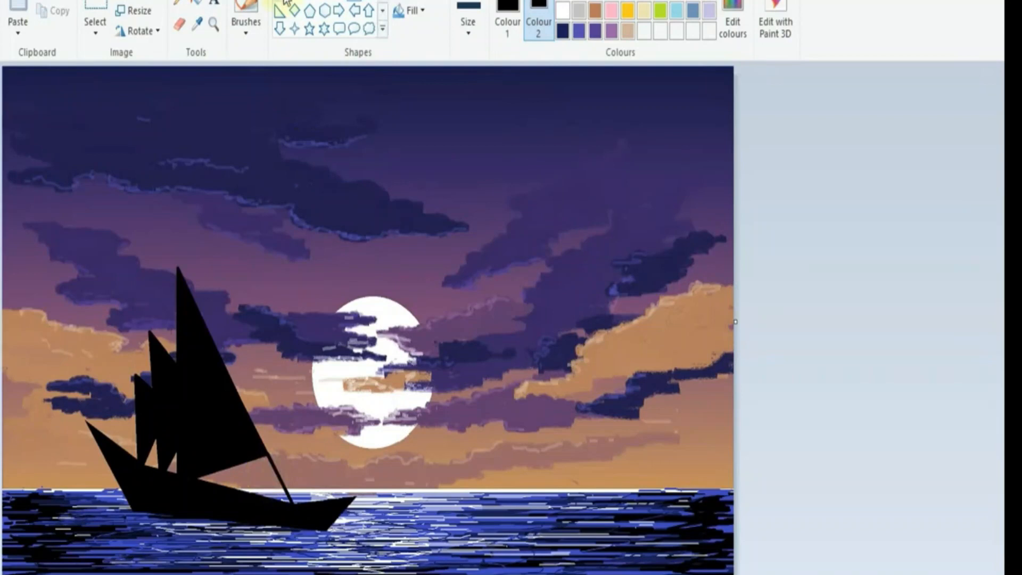
Step: Set the drawing colour to white and trace a line along the main sail's front edge with a thinner stroke
{"action": "left_click", "coordinate": [508, 21]}
{"action": "left_click", "coordinate": [563, 10]}
{"action": "mouse_move", "coordinate": [178, 265]}
{"action": "left_mouse_down"}
{"action": "mouse_move", "coordinate": [278, 502]}
{"action": "mouse_move", "coordinate": [293, 502]}
{"action": "left_mouse_up"}
{"action": "left_click", "coordinate": [468, 23]}
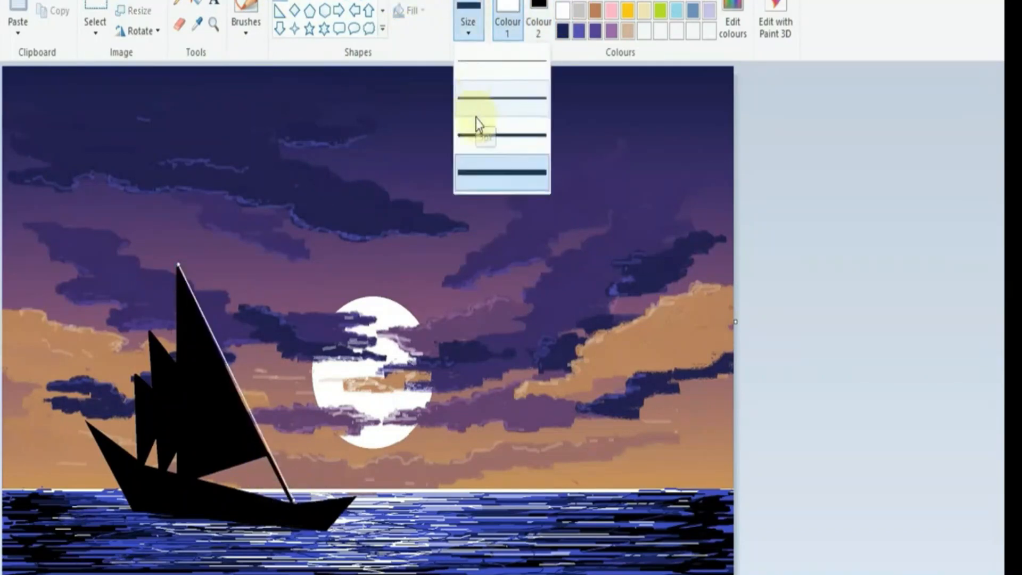
{"action": "left_click", "coordinate": [474, 125]}
{"action": "left_click_drag", "start_coordinate": [234, 377], "coordinate": [233, 380]}
{"action": "left_click", "coordinate": [315, 278]}
Step: Trace white edge lines under the main sail, on both smaller sails and along the hull's upper edge
{"action": "left_click_drag", "start_coordinate": [200, 478], "coordinate": [266, 455]}
{"action": "left_click_drag", "start_coordinate": [150, 333], "coordinate": [178, 365]}
{"action": "left_click_drag", "start_coordinate": [135, 374], "coordinate": [151, 390]}
{"action": "left_click_drag", "start_coordinate": [87, 422], "coordinate": [134, 459]}
{"action": "left_click_drag", "start_coordinate": [201, 484], "coordinate": [277, 505]}
Step: Paint a small black figure with raised arms standing on the boat's bow, using a fine brush
{"action": "left_click", "coordinate": [179, 2]}
{"action": "left_click", "coordinate": [563, 2]}
{"action": "left_click", "coordinate": [246, 7]}
{"action": "left_click", "coordinate": [468, 24]}
{"action": "left_click", "coordinate": [482, 107]}
{"action": "mouse_move", "coordinate": [323, 465]}
{"action": "left_mouse_down"}
{"action": "mouse_move", "coordinate": [330, 501]}
{"action": "mouse_move", "coordinate": [318, 479]}
{"action": "left_mouse_up"}
{"action": "key", "text": "ctrl+z"}
{"action": "left_click", "coordinate": [332, 472]}
{"action": "left_click", "coordinate": [468, 24]}
{"action": "left_click", "coordinate": [479, 69]}
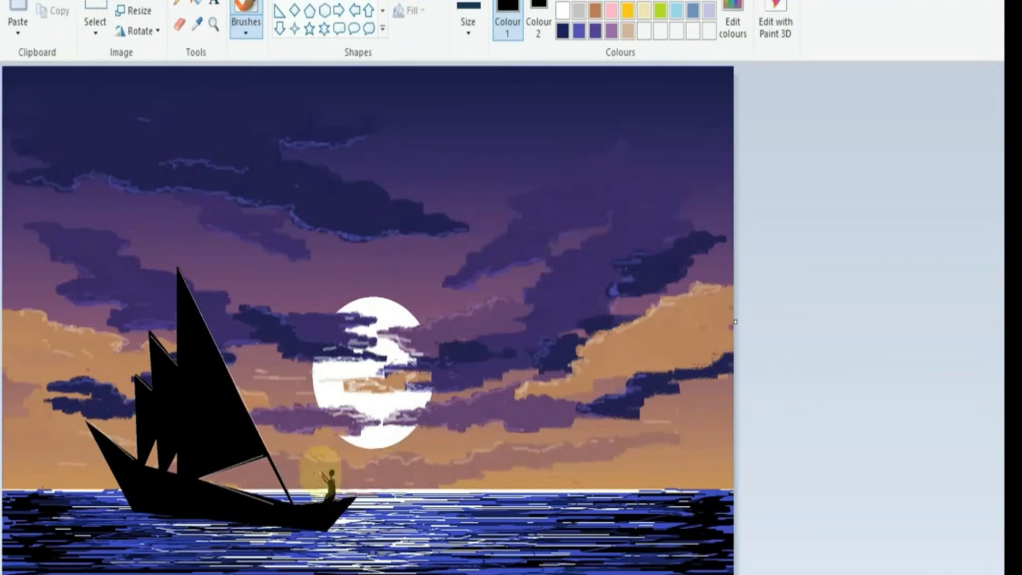
Step: Draw a thin black oar as a straight line from the figure's hands down into the water
{"action": "left_click", "coordinate": [280, 2]}
{"action": "left_click_drag", "start_coordinate": [277, 427], "coordinate": [368, 519]}
{"action": "left_click", "coordinate": [467, 24]}
{"action": "left_click", "coordinate": [480, 64]}
{"action": "left_click_drag", "start_coordinate": [277, 427], "coordinate": [315, 469]}
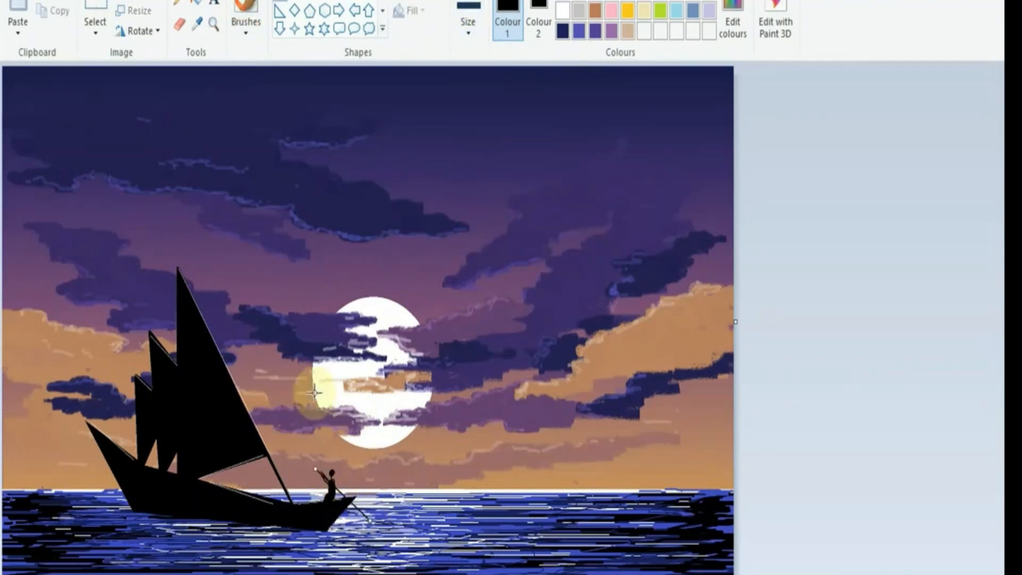
Step: Pencil black reflection strokes onto the water beneath the boat's hull
{"action": "left_click", "coordinate": [179, 3]}
{"action": "mouse_move", "coordinate": [155, 527]}
{"action": "left_mouse_down"}
{"action": "mouse_move", "coordinate": [271, 538]}
{"action": "mouse_move", "coordinate": [142, 522]}
{"action": "mouse_move", "coordinate": [269, 533]}
{"action": "mouse_move", "coordinate": [169, 553]}
{"action": "left_mouse_up"}
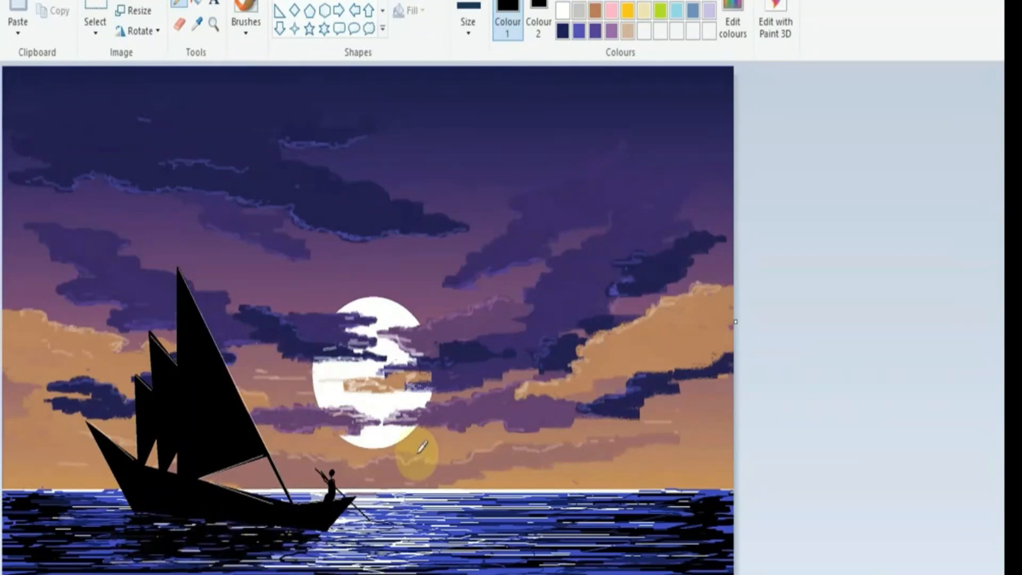
{"action": "mouse_move", "coordinate": [103, 541]}
{"action": "left_mouse_down"}
{"action": "mouse_move", "coordinate": [130, 543]}
{"action": "mouse_move", "coordinate": [138, 565]}
{"action": "mouse_move", "coordinate": [214, 560]}
{"action": "left_mouse_up"}
Step: Extend the hull's underside in black down to a flat waterline and trace a thin light line along it
{"action": "left_click", "coordinate": [562, 30]}
{"action": "left_click_drag", "start_coordinate": [134, 524], "coordinate": [206, 524]}
{"action": "left_click", "coordinate": [354, 1]}
{"action": "left_click", "coordinate": [562, 1]}
{"action": "mouse_move", "coordinate": [136, 519]}
{"action": "left_mouse_down"}
{"action": "mouse_move", "coordinate": [325, 527]}
{"action": "mouse_move", "coordinate": [124, 525]}
{"action": "left_mouse_up"}
{"action": "left_click", "coordinate": [563, 10]}
{"action": "left_click", "coordinate": [281, 1]}
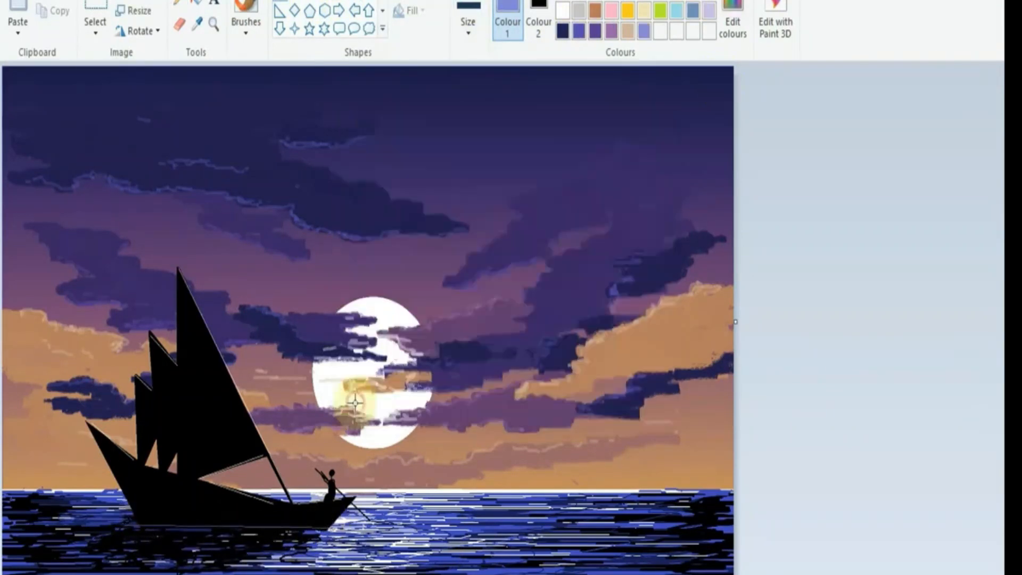
Step: Pencil light blue-violet ripples into the boat's reflection and navy strokes onto the sea's lower-right area
{"action": "left_click", "coordinate": [179, 5]}
{"action": "left_click_drag", "start_coordinate": [243, 546], "coordinate": [257, 535]}
{"action": "left_click_drag", "start_coordinate": [106, 544], "coordinate": [154, 537]}
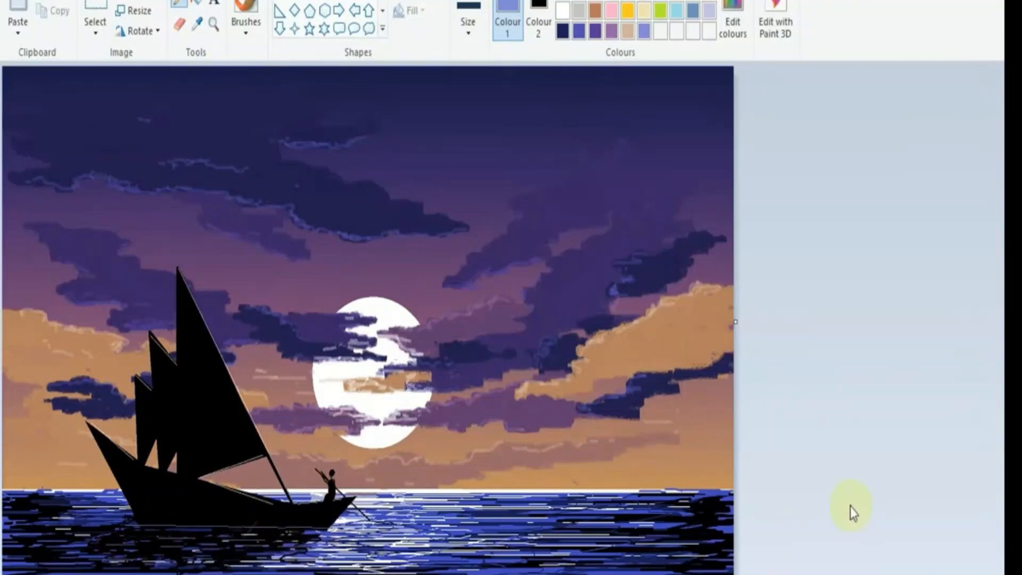
{"action": "left_click", "coordinate": [563, 31]}
{"action": "mouse_move", "coordinate": [685, 554]}
{"action": "left_mouse_down"}
{"action": "mouse_move", "coordinate": [640, 557]}
{"action": "mouse_move", "coordinate": [709, 549]}
{"action": "mouse_move", "coordinate": [668, 556]}
{"action": "left_mouse_up"}
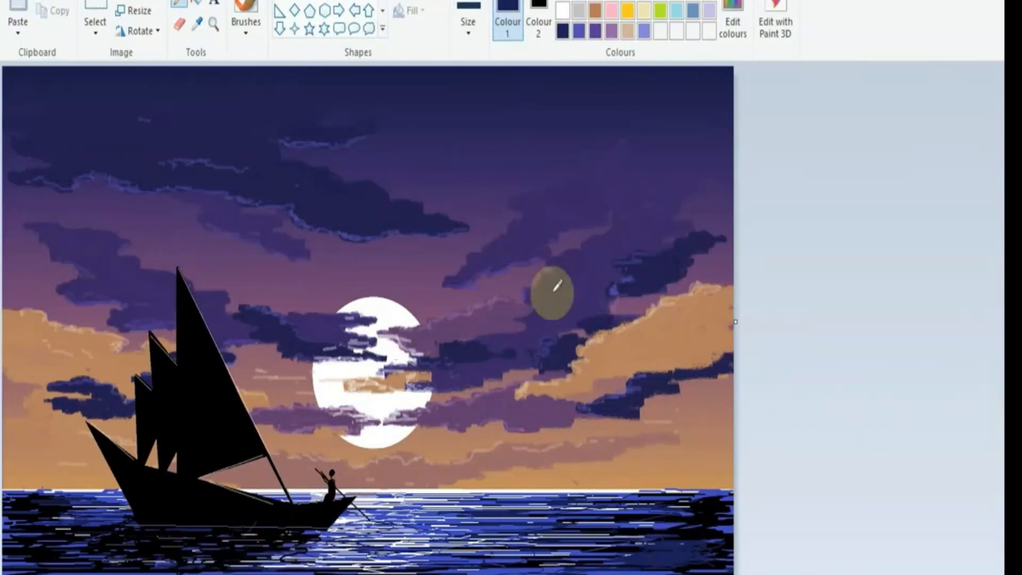
Step: Dot small white stars across the upper sky and above the moon
{"action": "left_click", "coordinate": [563, 11]}
{"action": "left_click", "coordinate": [527, 132]}
{"action": "left_click", "coordinate": [543, 129]}
{"action": "left_click", "coordinate": [382, 272]}
{"action": "left_click", "coordinate": [411, 259]}
{"action": "left_click", "coordinate": [418, 114]}
{"action": "left_click", "coordinate": [449, 239]}
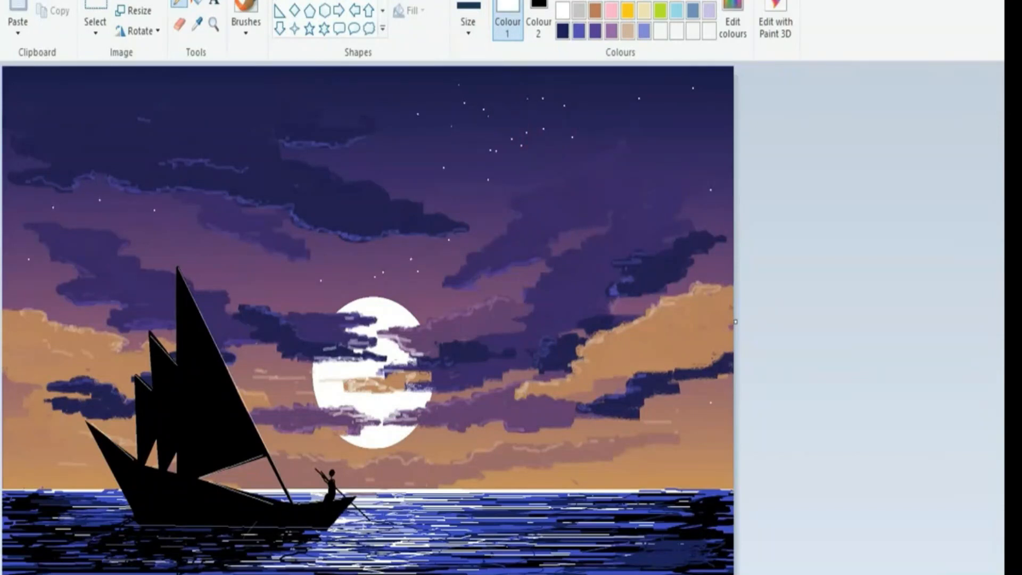
Step: Pencil a black reflection of the figure on the water below the bow
{"action": "left_click", "coordinate": [563, 0]}
{"action": "left_click_drag", "start_coordinate": [320, 539], "coordinate": [315, 550]}
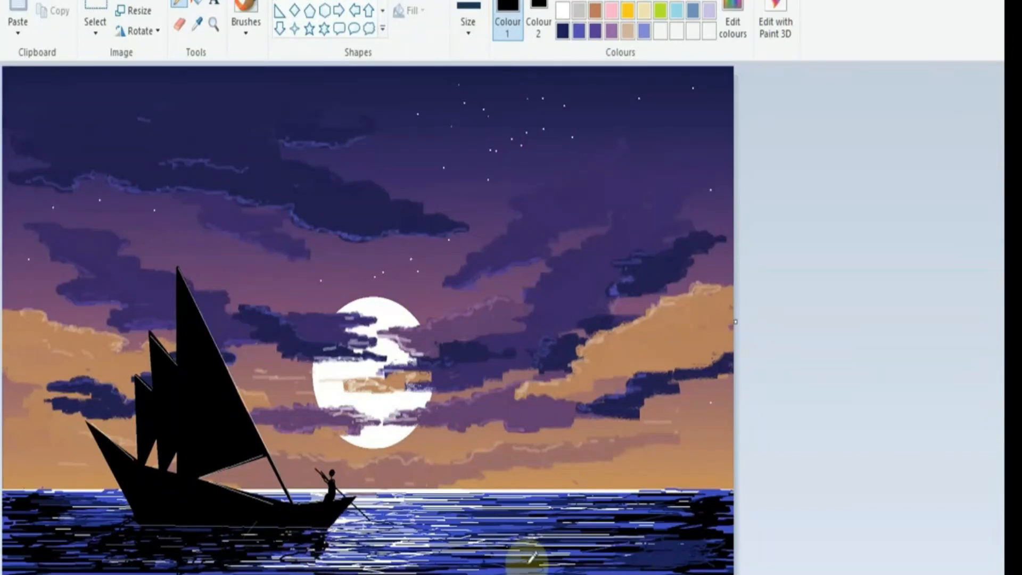
Step: Try out the artist's signature as white text on the sea's lower-right area, adjusting its font size
{"action": "left_click", "coordinate": [214, 3]}
{"action": "left_click", "coordinate": [563, 11]}
{"action": "left_click", "coordinate": [639, 553]}
{"action": "left_click", "coordinate": [109, 25]}
{"action": "left_click", "coordinate": [95, 92]}
{"action": "left_click", "coordinate": [641, 551]}
{"action": "type", "text": "Buto Art"}
{"action": "mouse_move", "coordinate": [665, 549]}
{"action": "left_mouse_down"}
{"action": "mouse_move", "coordinate": [637, 548]}
{"action": "mouse_move", "coordinate": [661, 544]}
{"action": "left_mouse_up"}
{"action": "left_click", "coordinate": [107, 25]}
{"action": "left_click", "coordinate": [89, 136]}
{"action": "left_click", "coordinate": [107, 25]}
{"action": "left_click", "coordinate": [93, 170]}
{"action": "left_click", "coordinate": [692, 564]}
{"action": "left_click", "coordinate": [503, 543]}
{"action": "key", "text": "ctrl+z"}
Step: Place the artist's signature in white, bold 20-point script with a transparent background in the sea's lower-right corner
{"action": "left_click", "coordinate": [663, 552]}
{"action": "type", "text": "Bipu Art"}
{"action": "left_click_drag", "start_coordinate": [659, 540], "coordinate": [678, 550]}
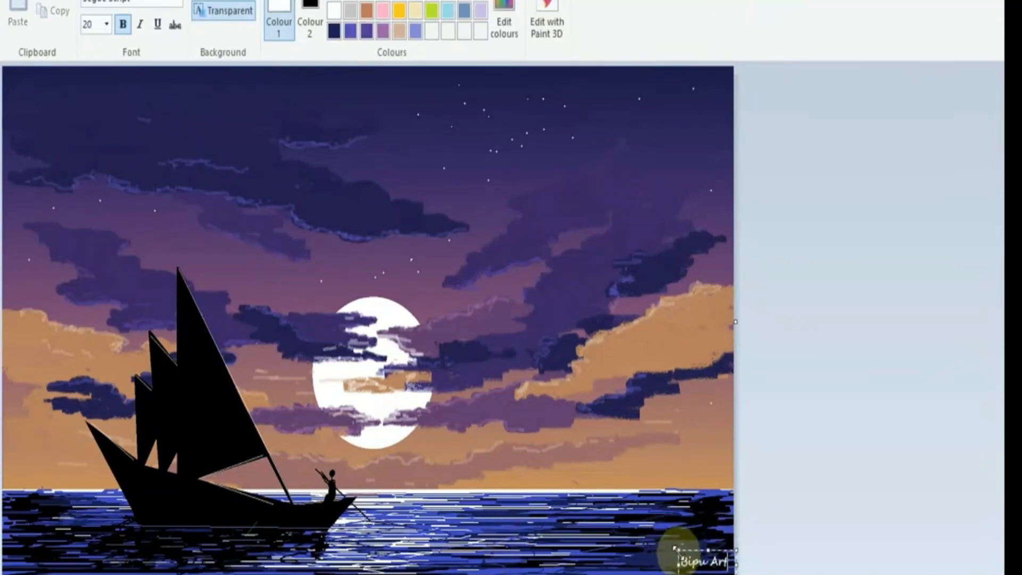
{"action": "left_click", "coordinate": [687, 506]}
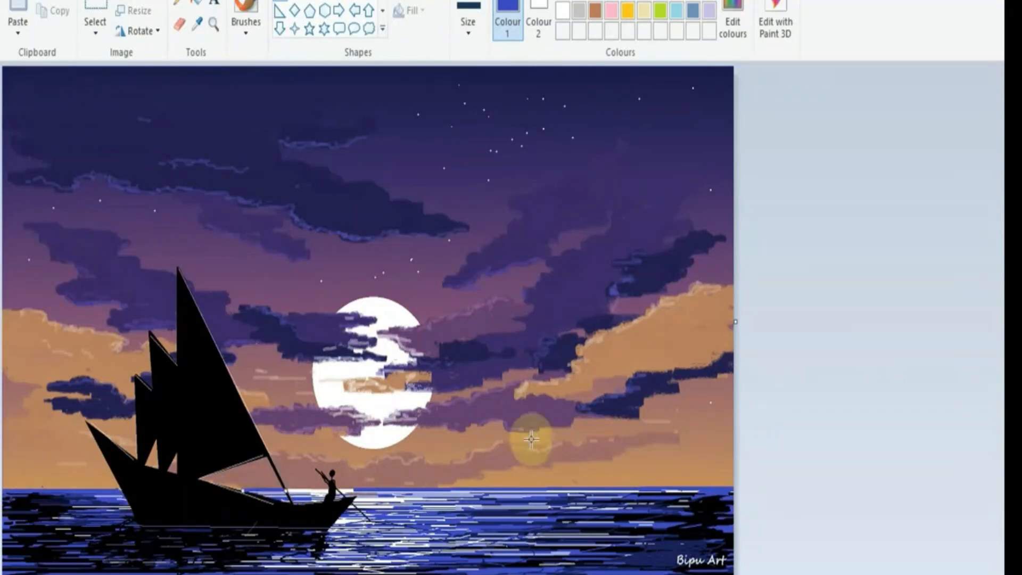
Step: Pencil a white glint on the horizon below the moon and add ripple strokes to both sides of the sea
{"action": "left_click", "coordinate": [179, 3]}
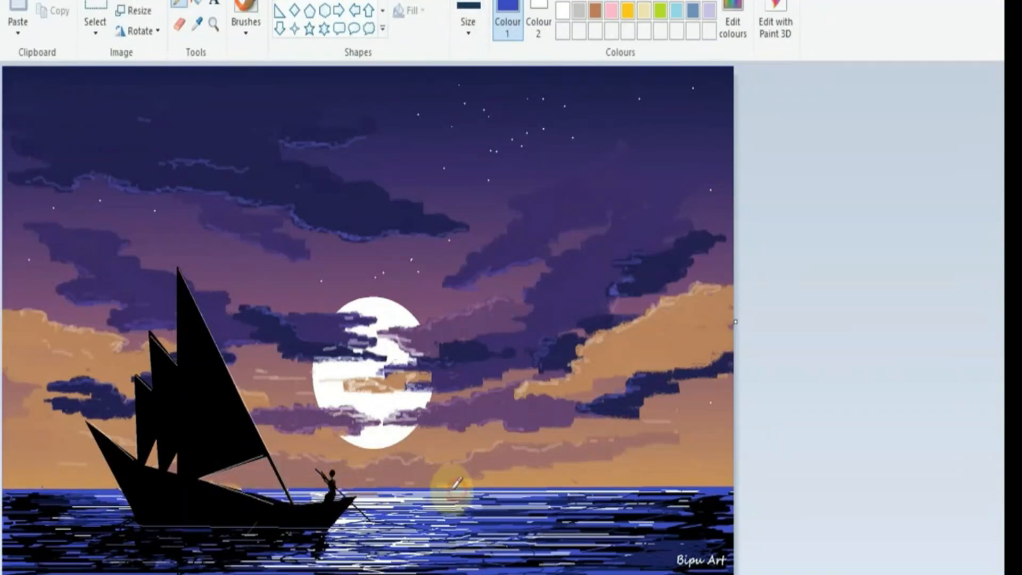
{"action": "left_click", "coordinate": [380, 489]}
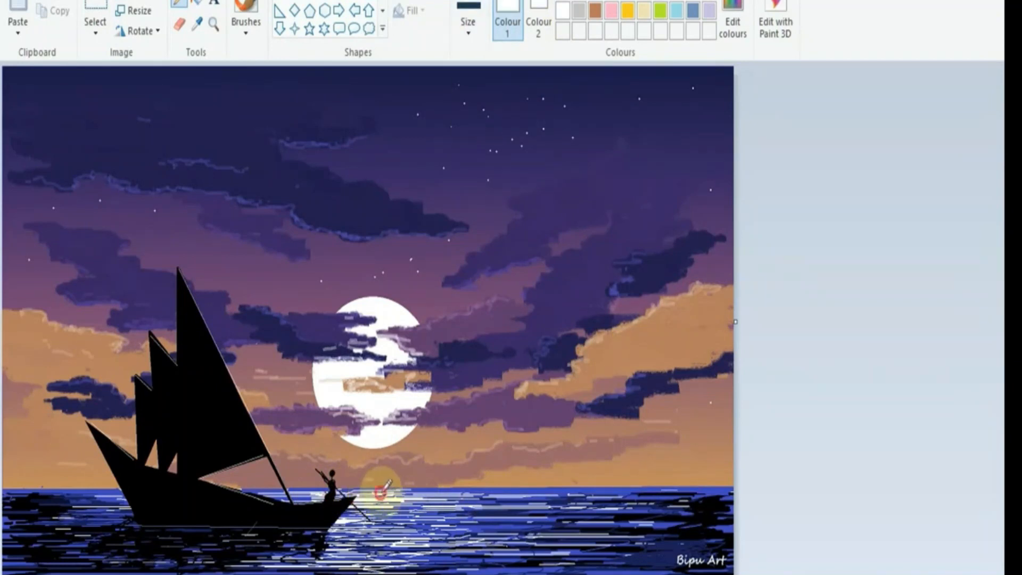
{"action": "left_click_drag", "start_coordinate": [75, 533], "coordinate": [28, 525]}
{"action": "left_click_drag", "start_coordinate": [564, 536], "coordinate": [654, 536]}
{"action": "left_click", "coordinate": [563, 10]}
{"action": "left_click_drag", "start_coordinate": [26, 519], "coordinate": [69, 522]}
{"action": "left_click_drag", "start_coordinate": [569, 519], "coordinate": [546, 520]}
Step: Pick the blue from the water and pencil ripple strokes onto the sea's lower-left area
{"action": "left_click", "coordinate": [197, 24]}
{"action": "left_click", "coordinate": [309, 554]}
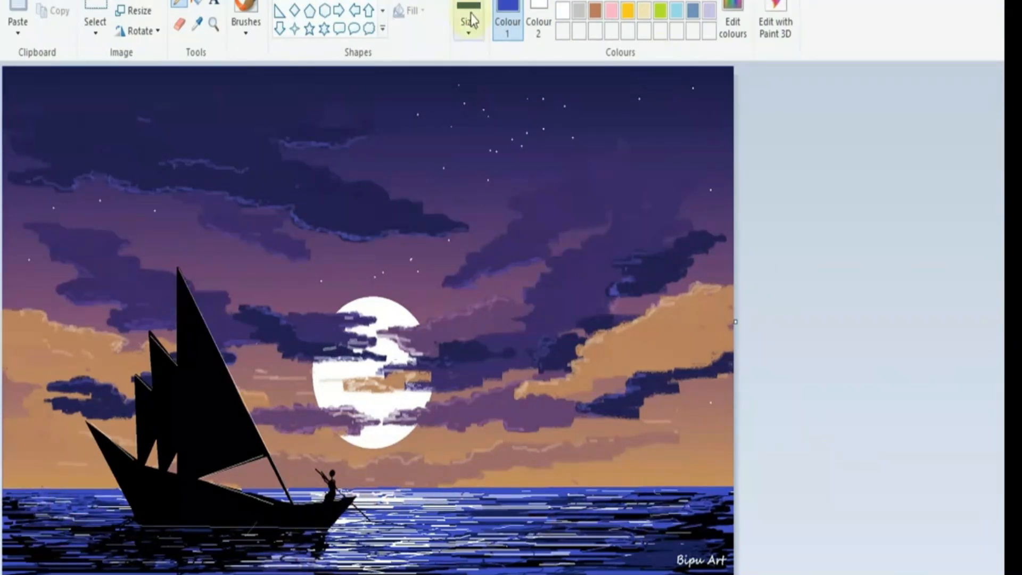
{"action": "left_click_drag", "start_coordinate": [33, 557], "coordinate": [75, 557]}
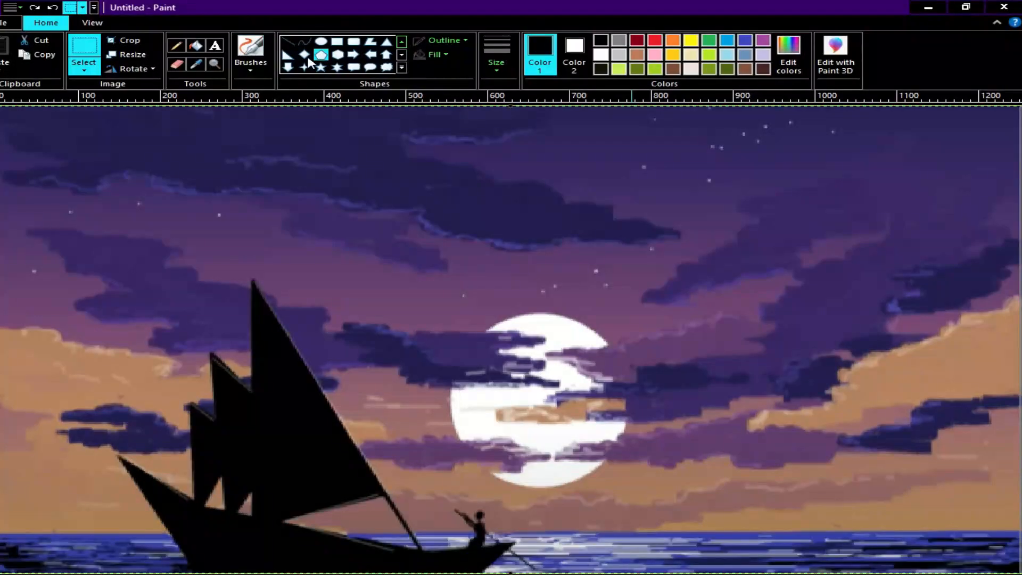
Step: Draw five small solid white five-point stars spread across the upper sky from the left clouds to the right edge
{"action": "left_click", "coordinate": [600, 54]}
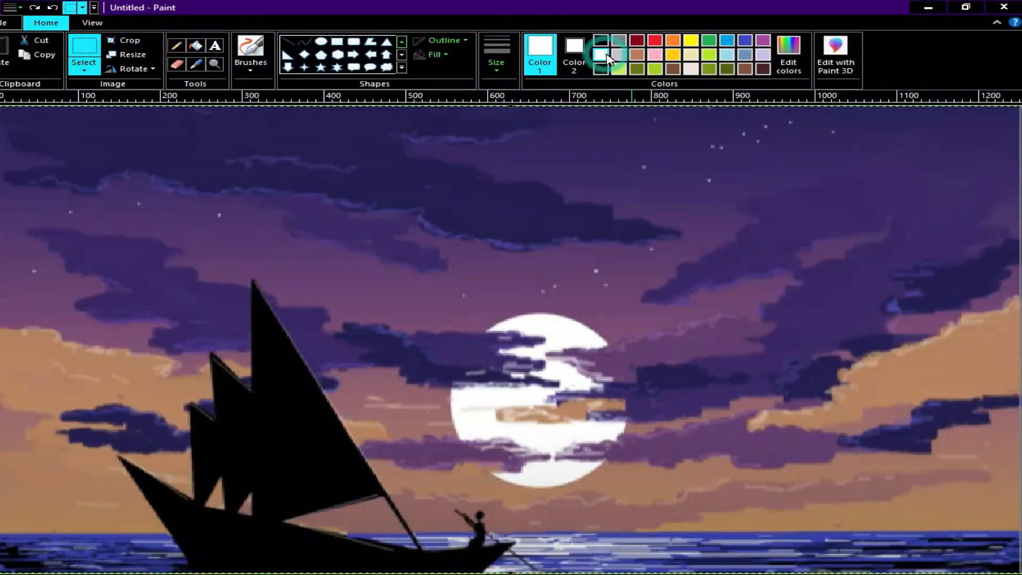
{"action": "left_click", "coordinate": [321, 67]}
{"action": "left_click", "coordinate": [447, 41]}
{"action": "left_click", "coordinate": [460, 60]}
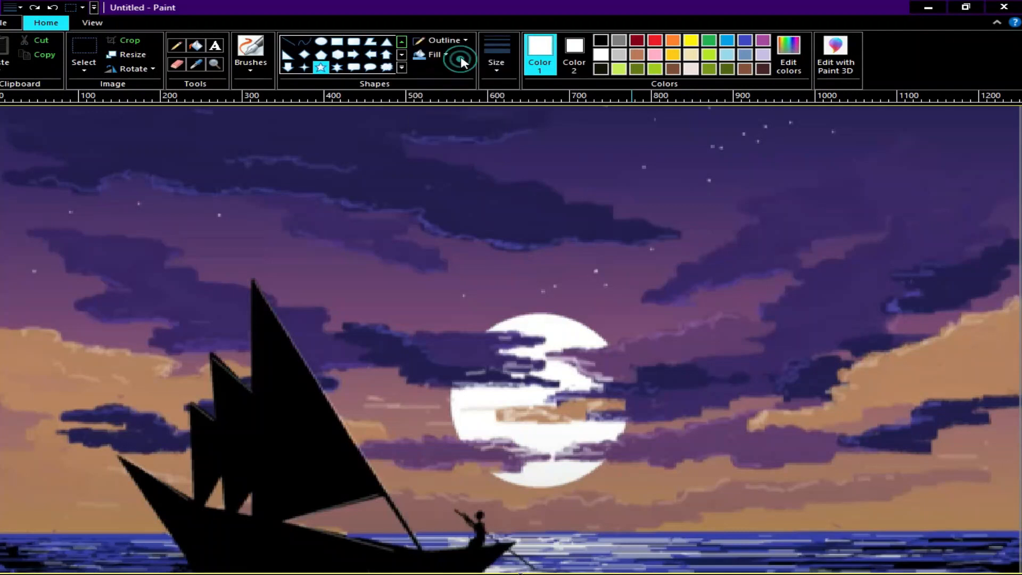
{"action": "left_click_drag", "start_coordinate": [556, 148], "coordinate": [570, 155]}
{"action": "left_click_drag", "start_coordinate": [915, 125], "coordinate": [925, 134]}
{"action": "left_click_drag", "start_coordinate": [165, 212], "coordinate": [175, 219]}
{"action": "left_click_drag", "start_coordinate": [612, 110], "coordinate": [627, 123]}
{"action": "left_click_drag", "start_coordinate": [1006, 210], "coordinate": [1013, 216]}
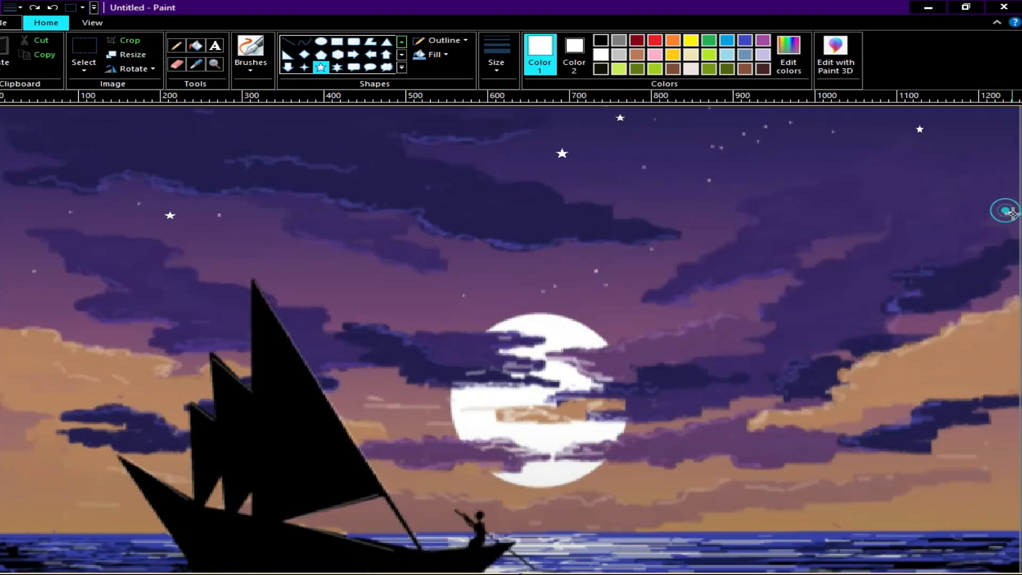
Step: Draw five tiny white five-point stars near the moon and above the orange cloud on the left
{"action": "left_click_drag", "start_coordinate": [41, 315], "coordinate": [48, 321]}
{"action": "left_click", "coordinate": [406, 301]}
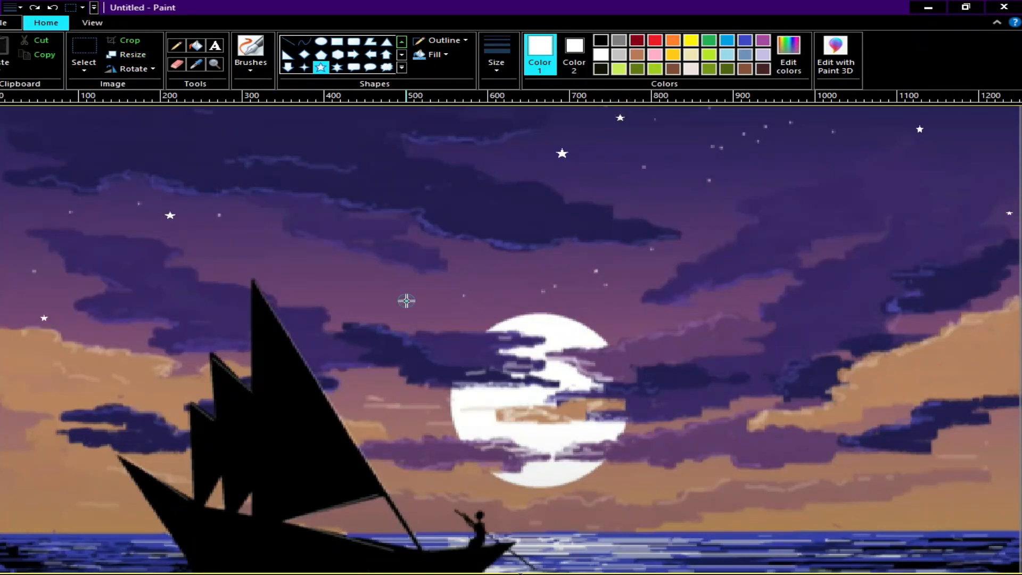
{"action": "left_click_drag", "start_coordinate": [625, 315], "coordinate": [633, 323]}
{"action": "left_click_drag", "start_coordinate": [96, 333], "coordinate": [101, 337]}
{"action": "left_click_drag", "start_coordinate": [593, 312], "coordinate": [600, 318]}
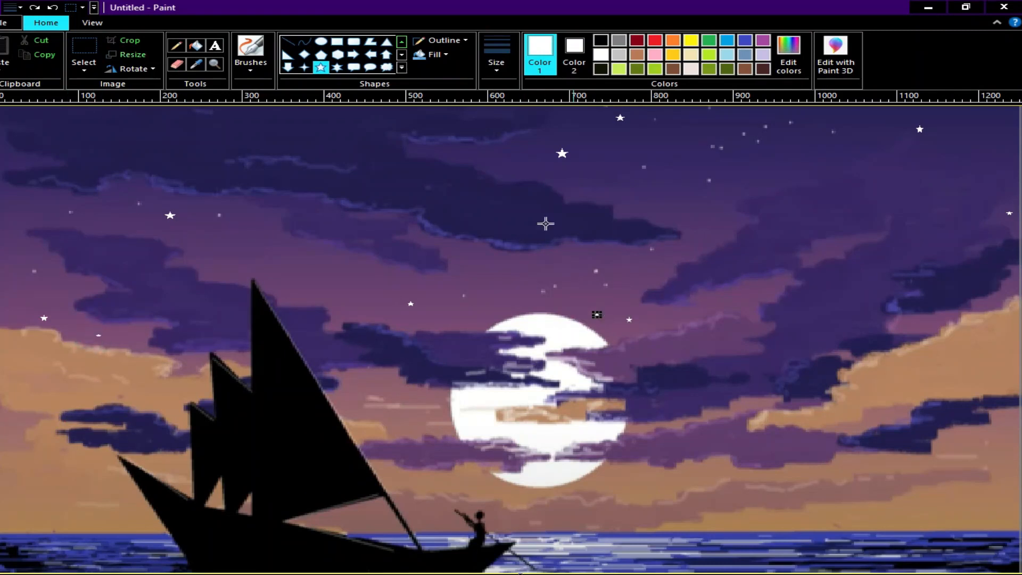
Step: Dot many tiny white stars with the pencil over the whole sky, including around the clouds and just above the horizon
{"action": "left_click", "coordinate": [175, 48]}
{"action": "left_click", "coordinate": [223, 242]}
{"action": "left_click", "coordinate": [224, 265]}
{"action": "left_click", "coordinate": [337, 279]}
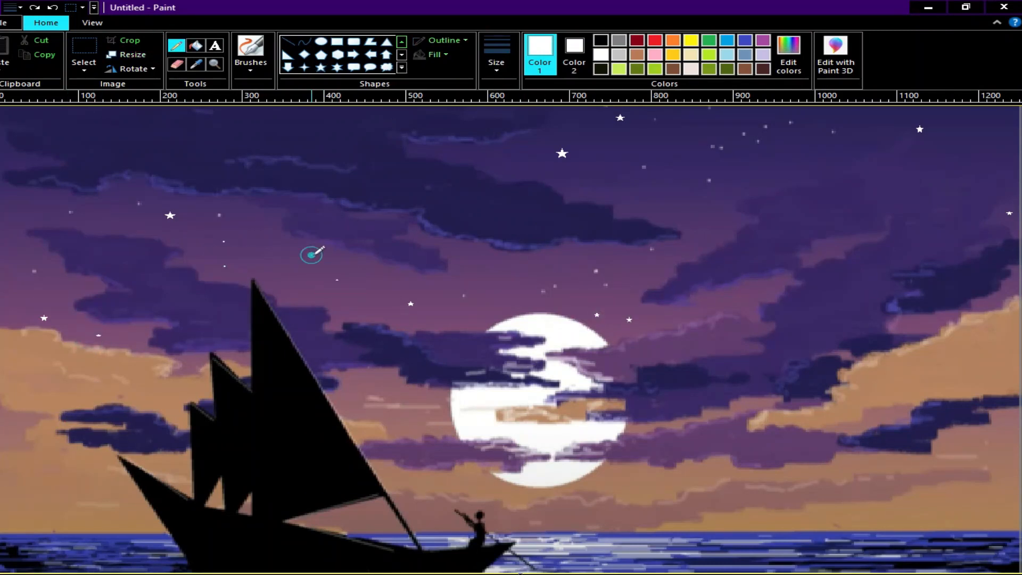
{"action": "left_click", "coordinate": [477, 267]}
{"action": "left_click", "coordinate": [600, 179]}
{"action": "left_click", "coordinate": [679, 128]}
{"action": "left_click", "coordinate": [986, 117]}
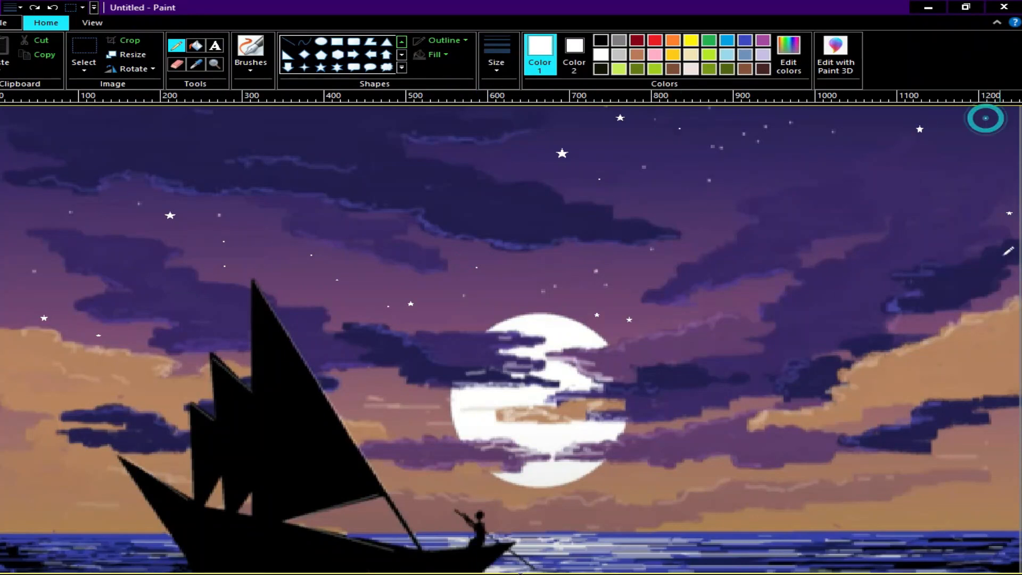
{"action": "left_click", "coordinate": [994, 339]}
{"action": "left_click", "coordinate": [954, 358]}
{"action": "left_click", "coordinate": [20, 284]}
{"action": "left_click", "coordinate": [7, 241]}
{"action": "left_click", "coordinate": [29, 202]}
{"action": "left_click", "coordinate": [102, 215]}
{"action": "left_click", "coordinate": [191, 233]}
{"action": "left_click", "coordinate": [251, 213]}
{"action": "left_click", "coordinate": [374, 267]}
{"action": "left_click", "coordinate": [453, 243]}
{"action": "left_click", "coordinate": [502, 157]}
{"action": "left_click", "coordinate": [447, 150]}
{"action": "left_click", "coordinate": [557, 109]}
{"action": "left_click", "coordinate": [594, 124]}
{"action": "left_click", "coordinate": [633, 491]}
{"action": "left_click", "coordinate": [761, 521]}
Step: Draw a thin solid white highlight line along the largest sail's sloping edge, from its peak down to the boat's deck
{"action": "left_click", "coordinate": [287, 41]}
{"action": "left_click", "coordinate": [491, 69]}
{"action": "left_click", "coordinate": [502, 88]}
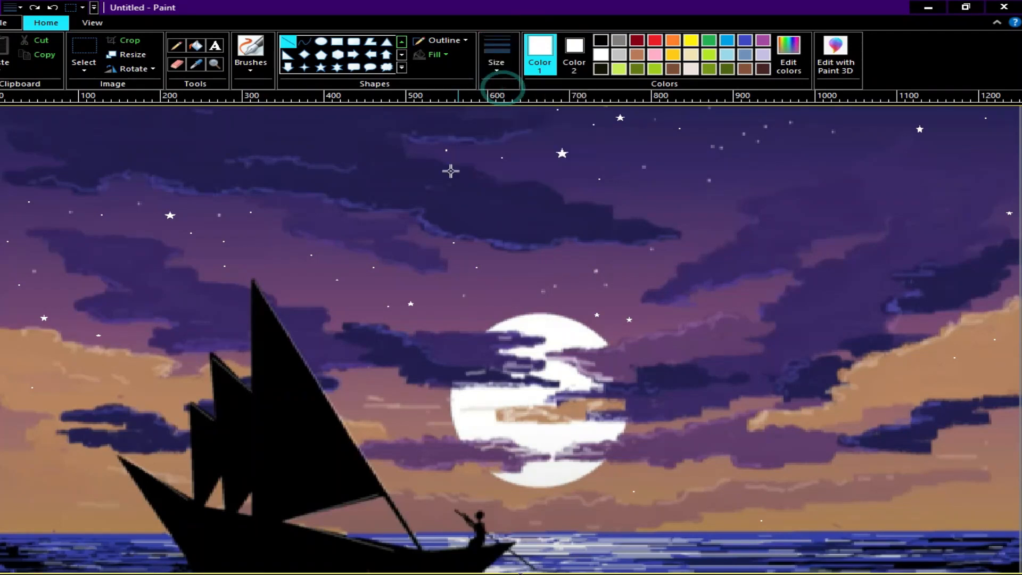
{"action": "left_click_drag", "start_coordinate": [261, 288], "coordinate": [314, 368]}
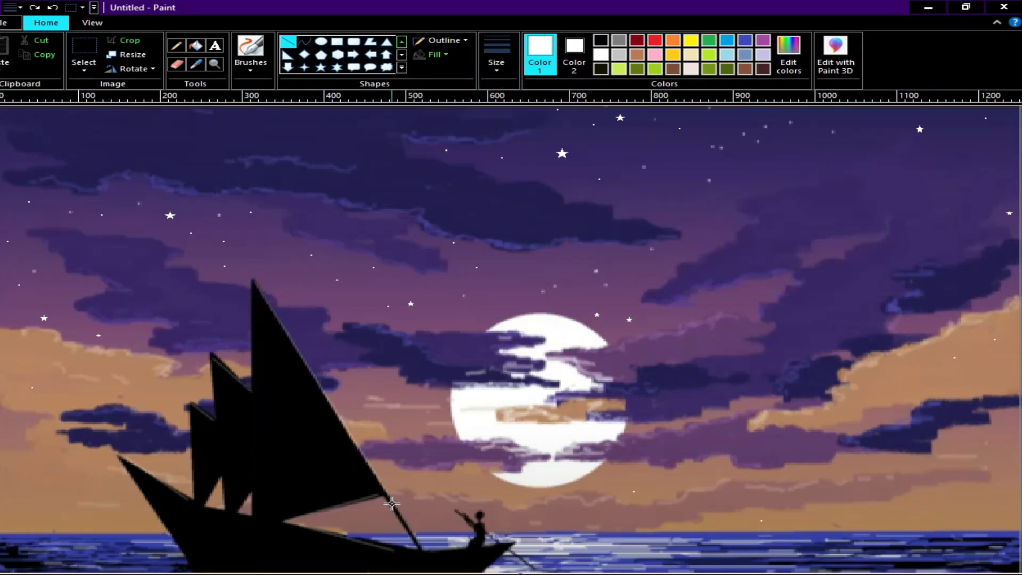
{"action": "left_click_drag", "start_coordinate": [424, 549], "coordinate": [425, 549]}
{"action": "left_click", "coordinate": [440, 41]}
{"action": "left_click", "coordinate": [458, 71]}
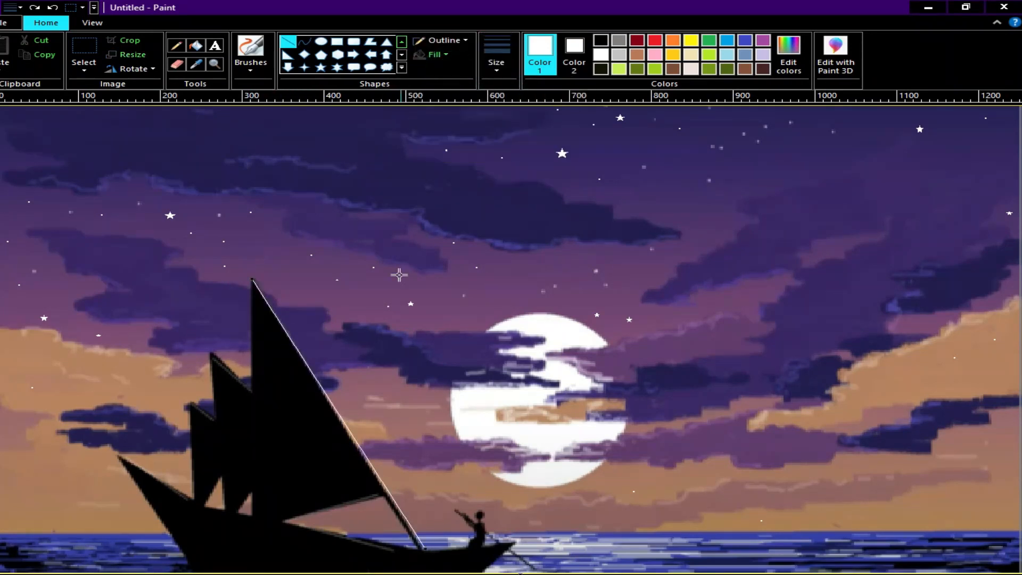
{"action": "left_click_drag", "start_coordinate": [253, 280], "coordinate": [252, 279]}
{"action": "left_click_drag", "start_coordinate": [426, 545], "coordinate": [425, 549]}
{"action": "left_click_drag", "start_coordinate": [256, 287], "coordinate": [252, 280]}
{"action": "left_click", "coordinate": [607, 286]}
Step: Brush a black hat onto the rower's head and fill out the body in black
{"action": "left_click", "coordinate": [600, 40]}
{"action": "left_click", "coordinate": [257, 66]}
{"action": "left_click", "coordinate": [251, 90]}
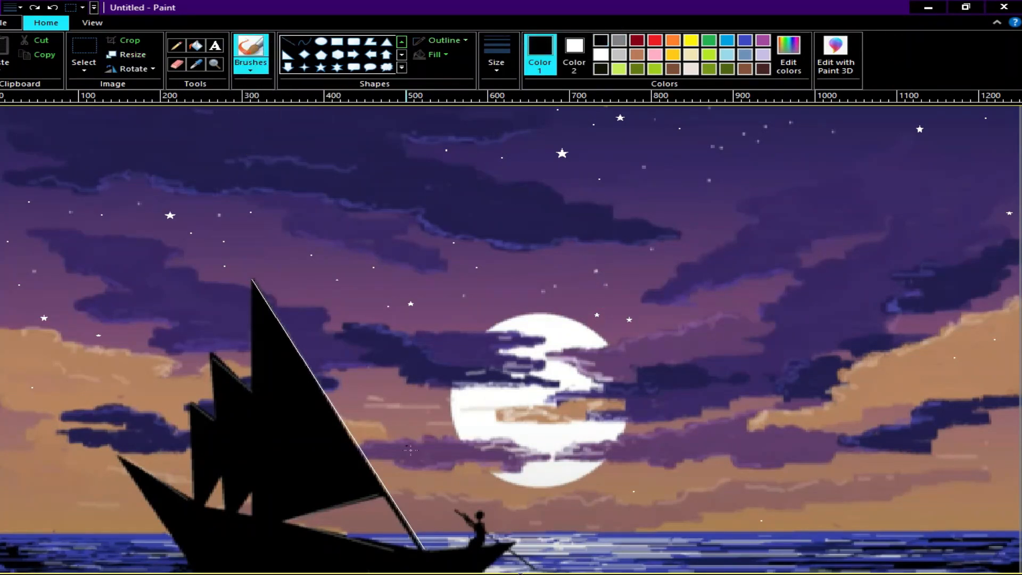
{"action": "left_click", "coordinate": [480, 515]}
{"action": "left_click", "coordinate": [474, 524]}
Step: Draw a thicker black straight line over the rower's oar, from above the hands down into the water
{"action": "left_click", "coordinate": [289, 42]}
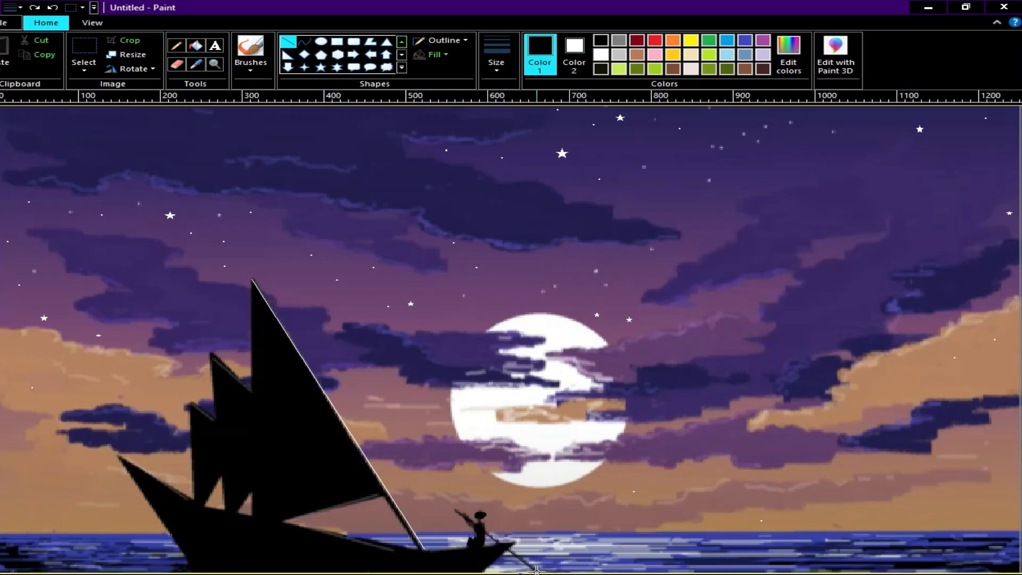
{"action": "left_click", "coordinate": [496, 53]}
{"action": "left_click", "coordinate": [502, 144]}
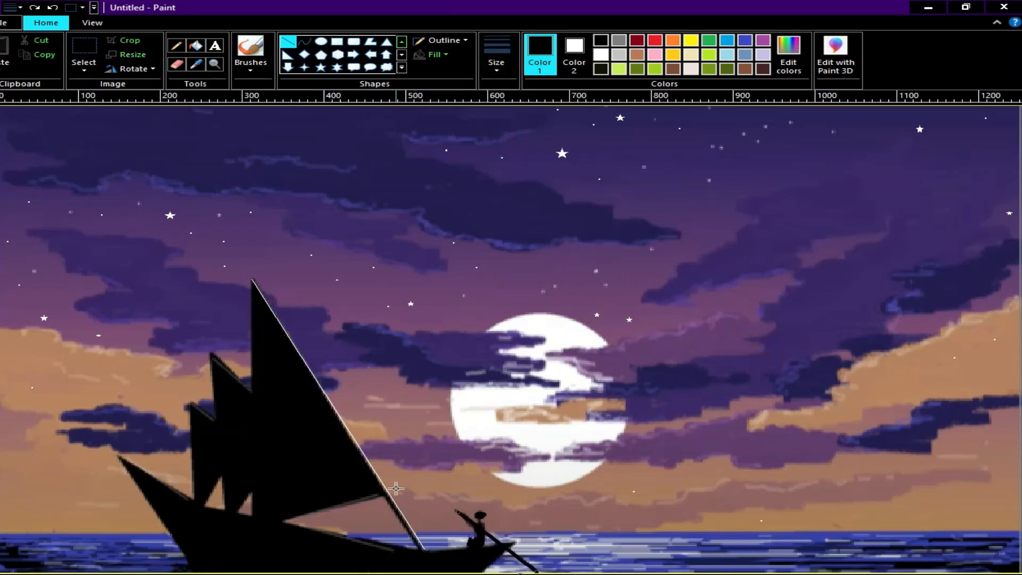
{"action": "left_click_drag", "start_coordinate": [465, 519], "coordinate": [454, 512]}
{"action": "left_click", "coordinate": [638, 536]}
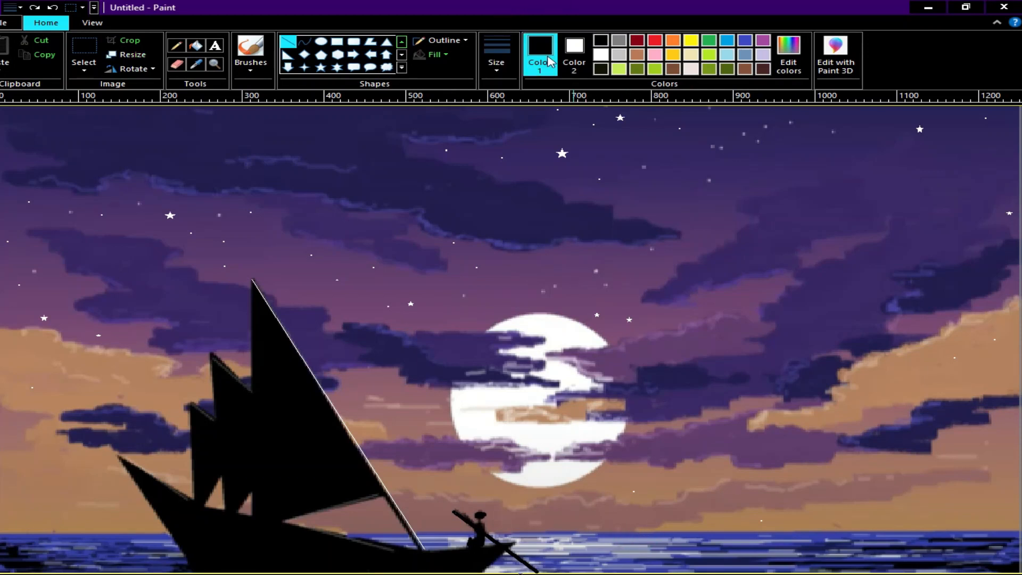
Step: Draw thin white highlight lines along the upper edges of the two smaller sails and the lower edge of the largest sail
{"action": "left_click", "coordinate": [601, 54]}
{"action": "left_click_drag", "start_coordinate": [212, 353], "coordinate": [237, 378]}
{"action": "left_click", "coordinate": [495, 61]}
{"action": "left_click", "coordinate": [497, 89]}
{"action": "left_click", "coordinate": [212, 353]}
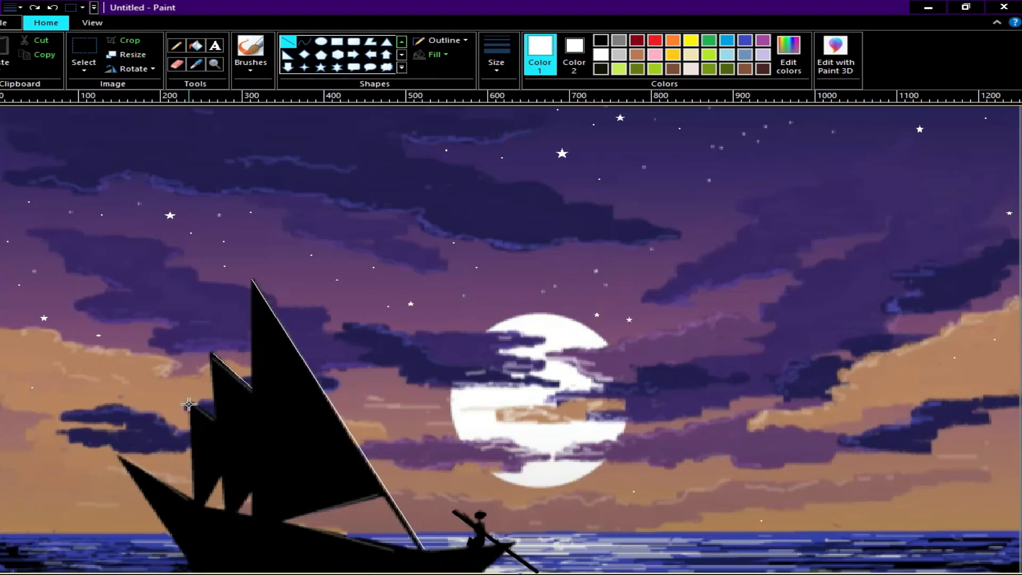
{"action": "left_click_drag", "start_coordinate": [209, 418], "coordinate": [214, 421]}
{"action": "left_click_drag", "start_coordinate": [374, 498], "coordinate": [285, 520]}
Step: Paint a black strip of shore in the painting's lower-left corner with a thick brush
{"action": "left_click", "coordinate": [601, 42]}
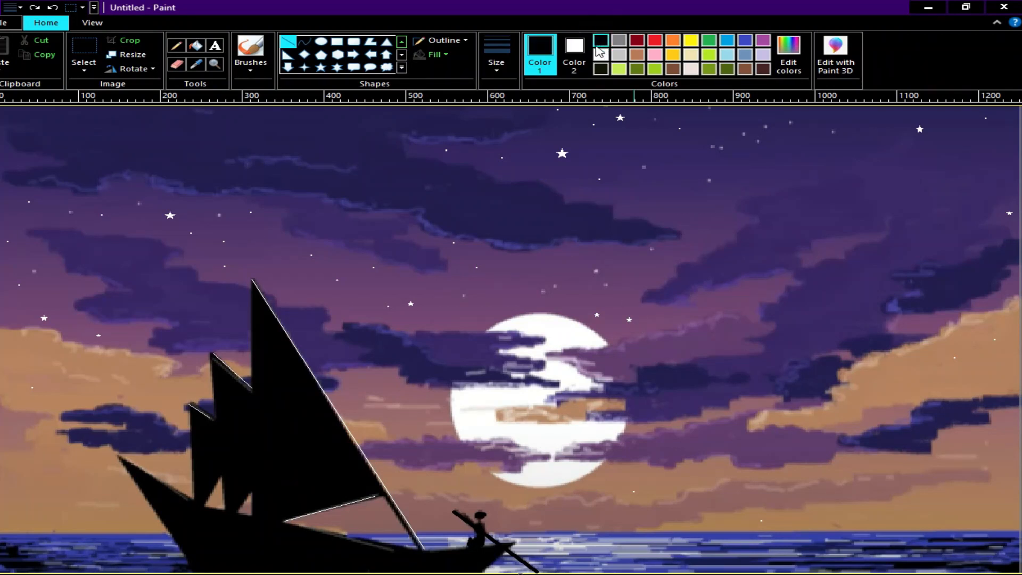
{"action": "left_click", "coordinate": [258, 78]}
{"action": "left_click", "coordinate": [314, 114]}
{"action": "left_click", "coordinate": [503, 67]}
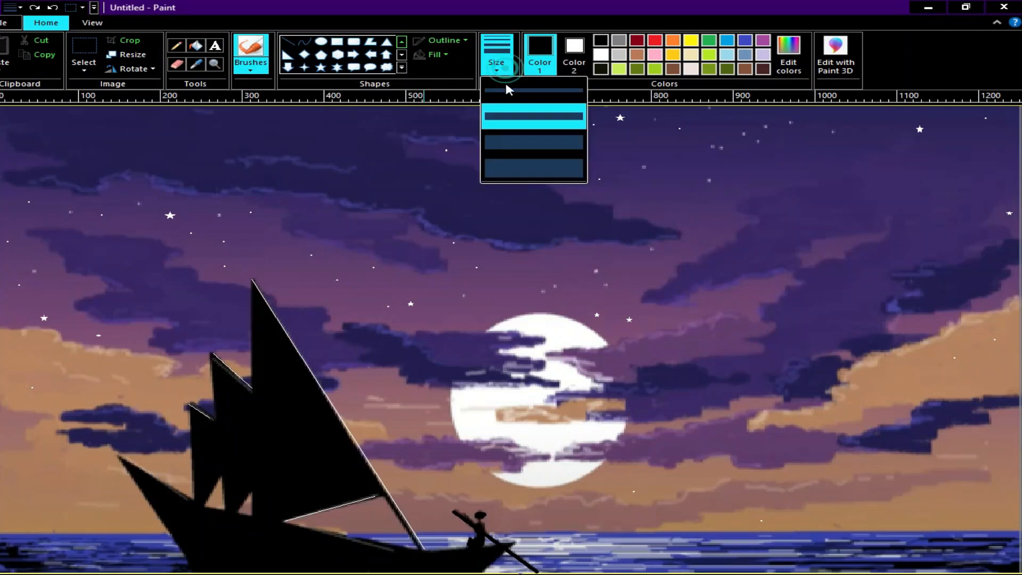
{"action": "left_click", "coordinate": [533, 142]}
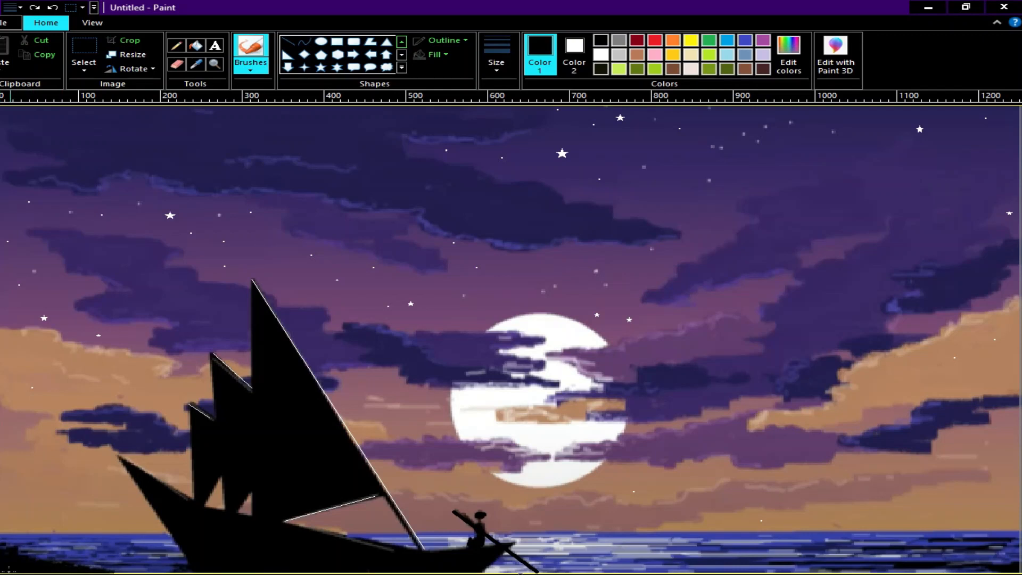
Step: Pencil a black bare-branched tree and small grass blades on the left shore
{"action": "left_click", "coordinate": [176, 47]}
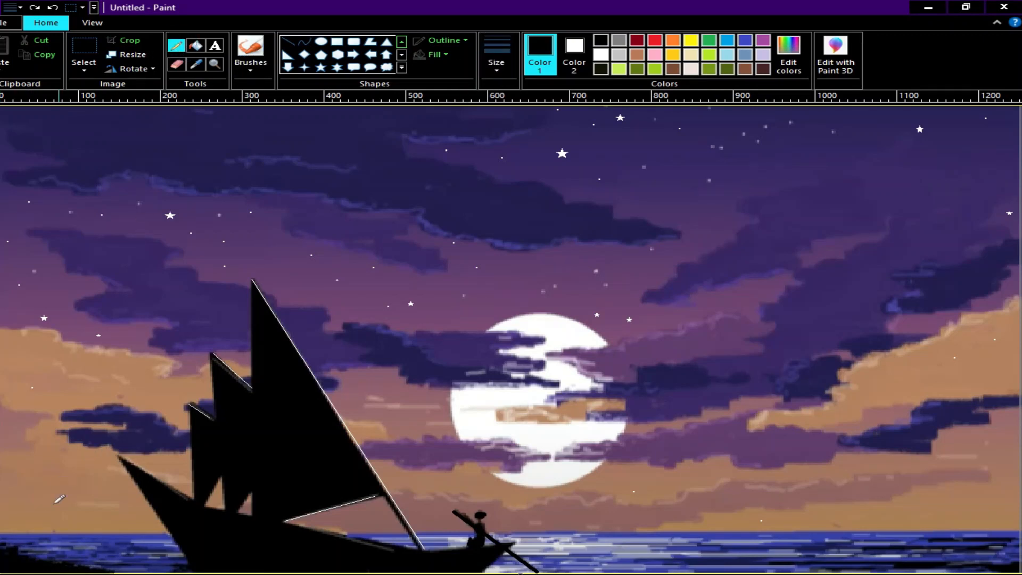
{"action": "left_click_drag", "start_coordinate": [7, 523], "coordinate": [20, 541]}
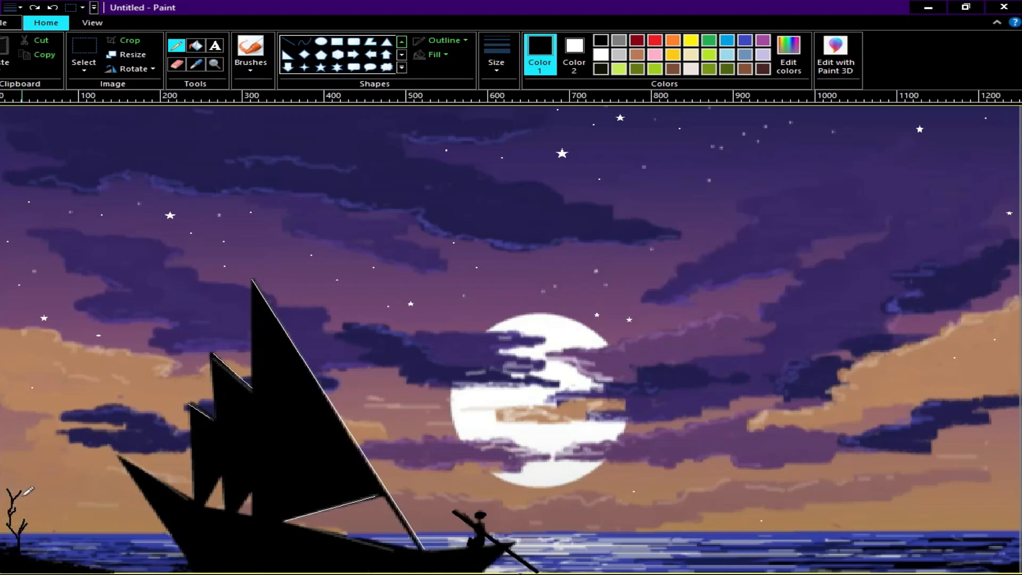
{"action": "left_click_drag", "start_coordinate": [23, 481], "coordinate": [20, 491]}
{"action": "mouse_move", "coordinate": [37, 540]}
{"action": "left_mouse_down"}
{"action": "mouse_move", "coordinate": [38, 560]}
{"action": "mouse_move", "coordinate": [64, 563]}
{"action": "left_mouse_up"}
{"action": "left_click_drag", "start_coordinate": [79, 560], "coordinate": [85, 567]}
{"action": "left_click_drag", "start_coordinate": [87, 559], "coordinate": [92, 568]}
Step: Brush a black shore into the lower-right corner and pencil a bare-branched tree and grass blades on it
{"action": "left_click", "coordinate": [242, 74]}
{"action": "left_click", "coordinate": [277, 114]}
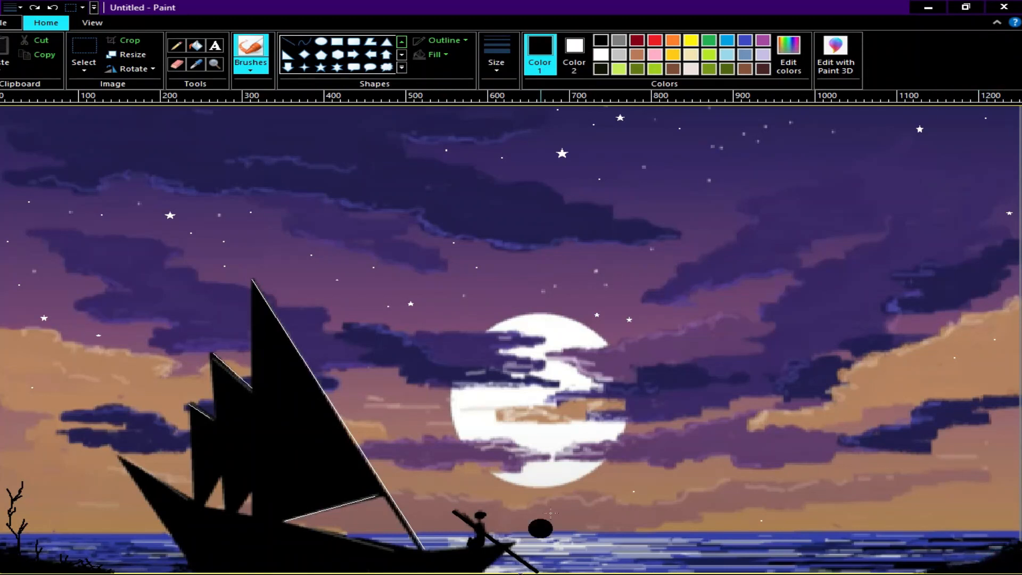
{"action": "left_click", "coordinate": [176, 46]}
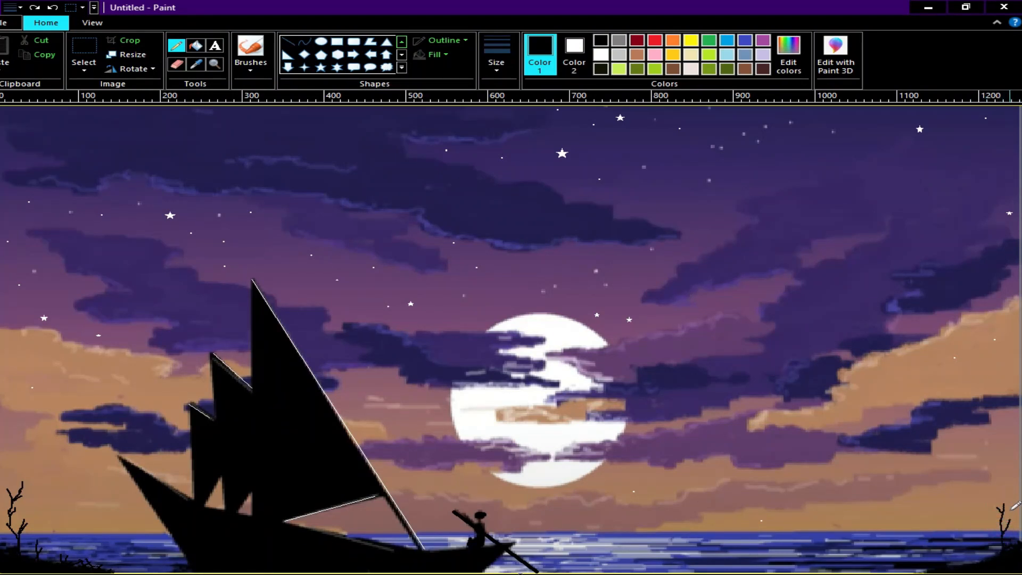
{"action": "mouse_move", "coordinate": [1017, 496]}
{"action": "left_mouse_down"}
{"action": "mouse_move", "coordinate": [1008, 538]}
{"action": "mouse_move", "coordinate": [986, 510]}
{"action": "mouse_move", "coordinate": [1006, 541]}
{"action": "mouse_move", "coordinate": [989, 503]}
{"action": "mouse_move", "coordinate": [1003, 514]}
{"action": "mouse_move", "coordinate": [1003, 557]}
{"action": "mouse_move", "coordinate": [969, 562]}
{"action": "left_mouse_up"}
{"action": "left_click_drag", "start_coordinate": [970, 555], "coordinate": [974, 570]}
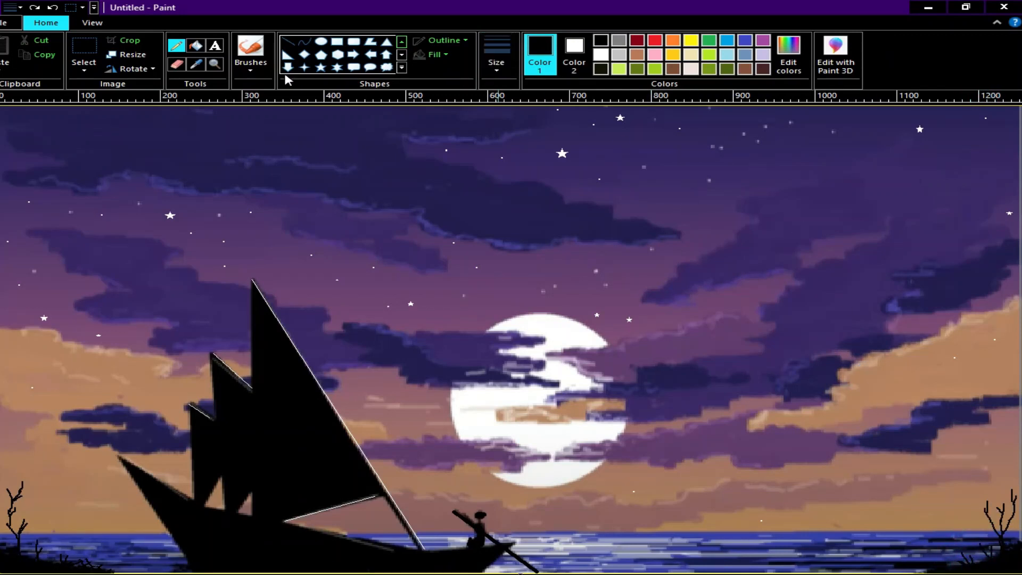
{"action": "left_click", "coordinate": [882, 574]}
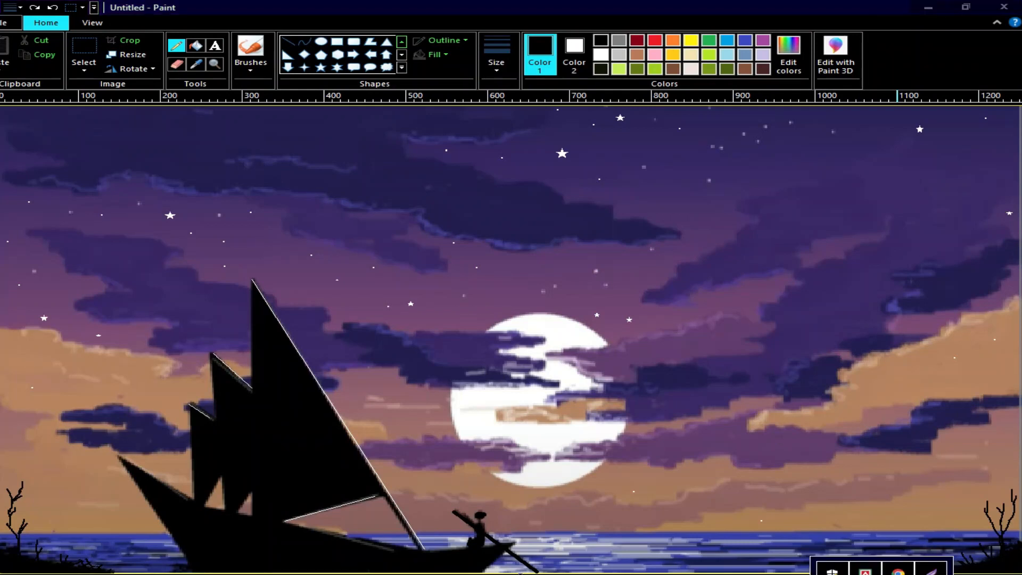